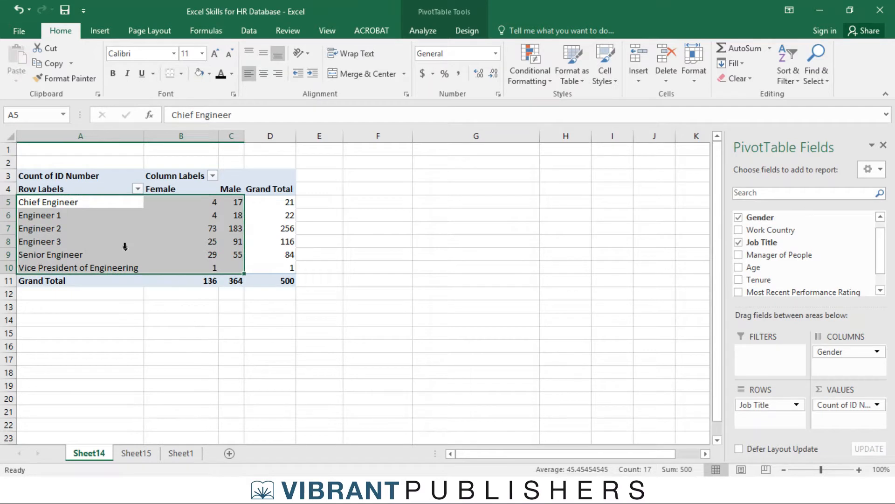
Step: Copy the PivotTable's job title rows with the Female and Male columns, headers included, into Sheet15 starting at A1
left_click_drag(89, 192, 225, 268)
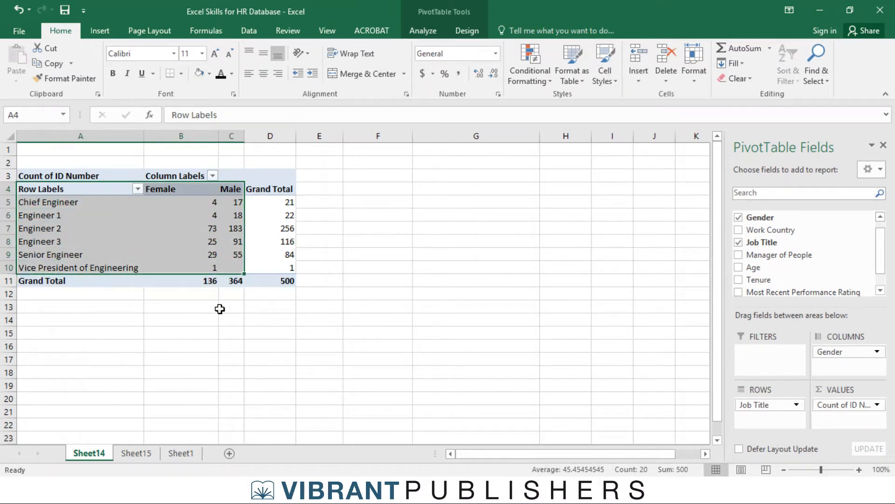
key("ctrl+c")
left_click(136, 453)
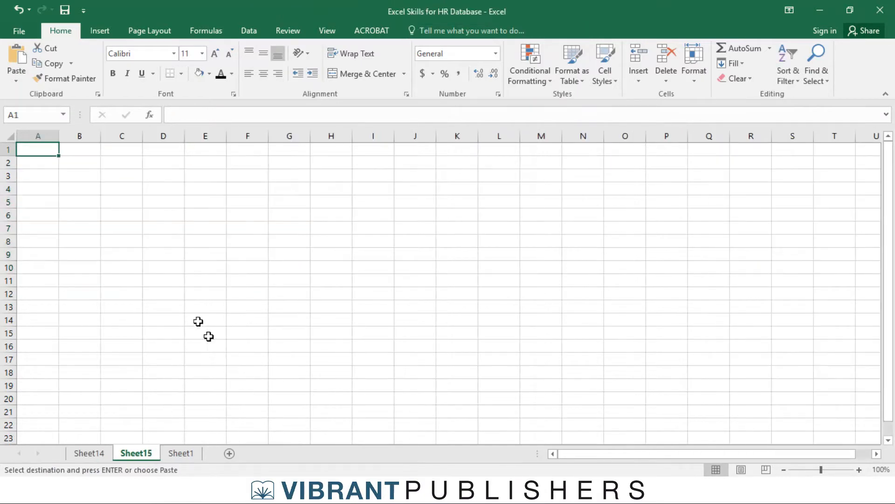
key("ctrl+v")
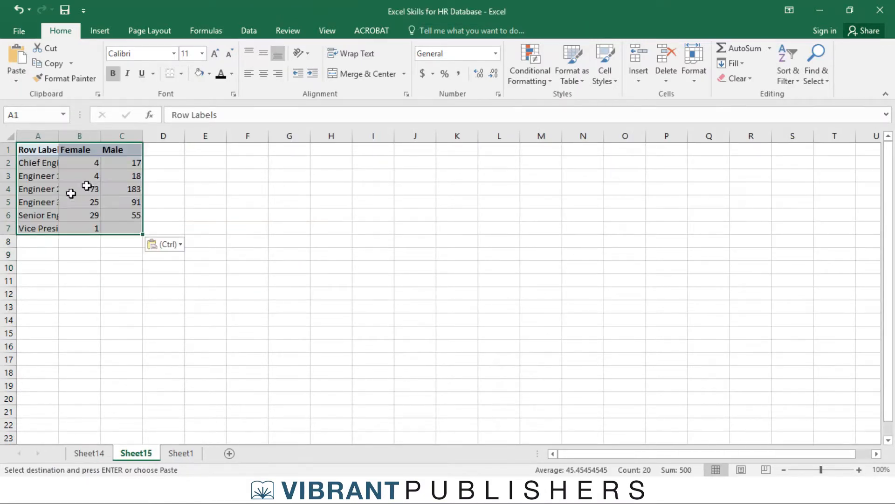
left_click(160, 246)
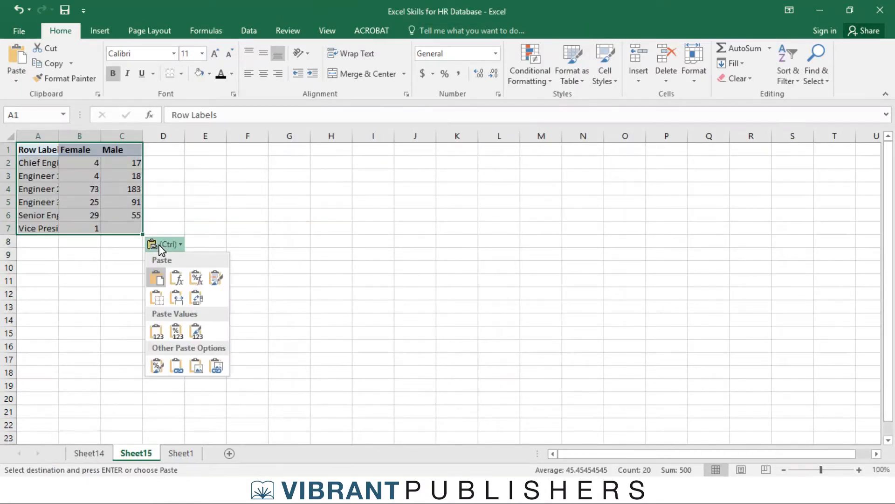
left_click(155, 279)
Step: Autofit the widths of columns A to C to the pasted table's contents
left_click(164, 215)
left_click_drag(38, 136, 129, 135)
double_click(101, 136)
left_click(233, 212)
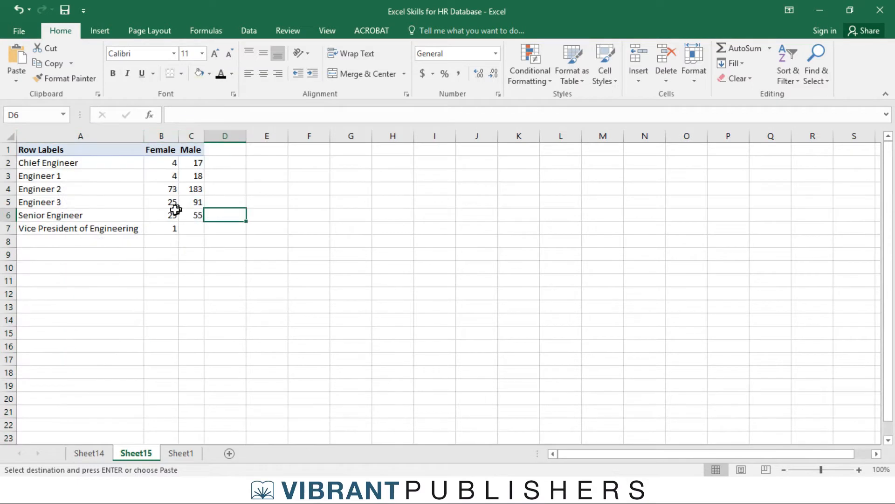
Step: Insert a 2-D 100% stacked bar chart from A1:C7 and place it beside the table, around columns E to L
left_click_drag(61, 149, 183, 228)
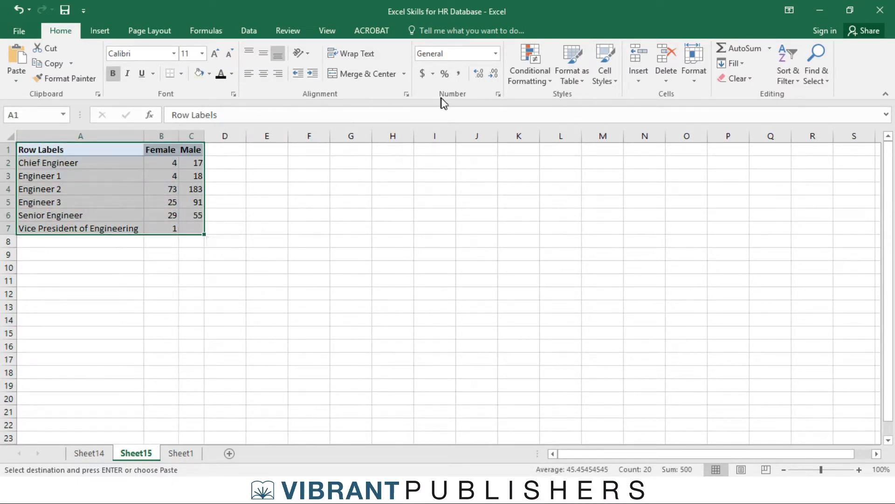
left_click(100, 30)
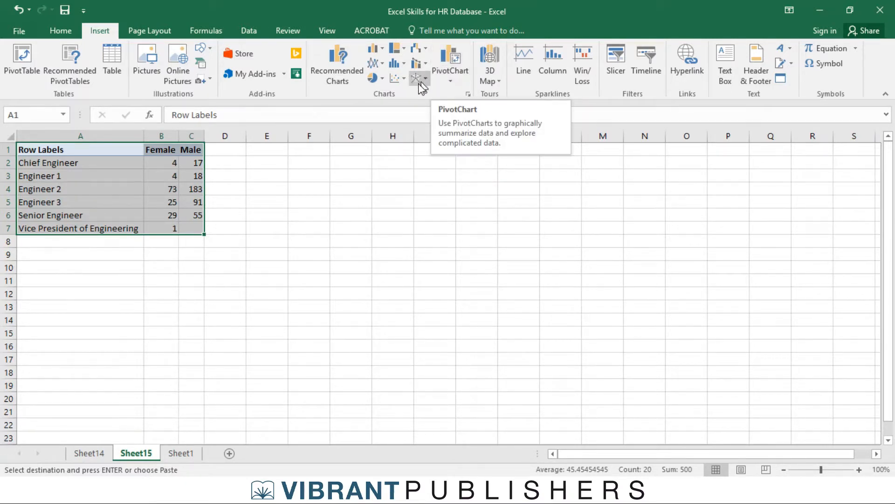
left_click(376, 52)
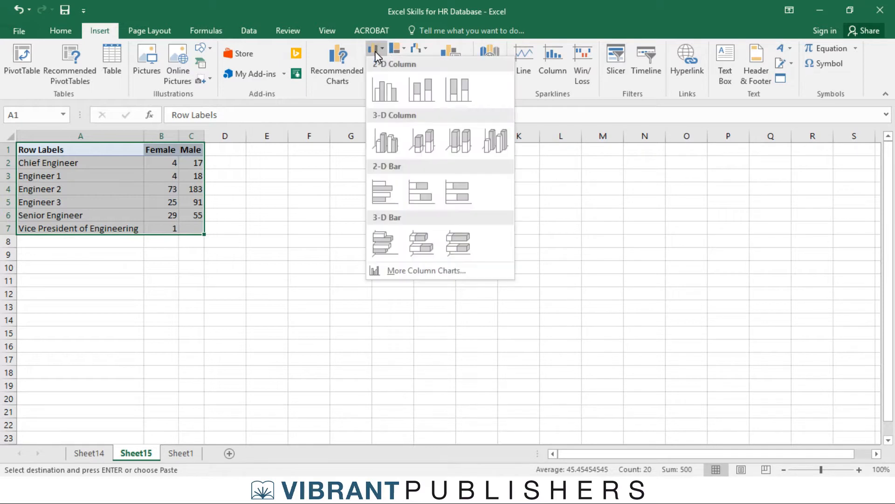
left_click(444, 191)
left_click_drag(535, 220, 487, 160)
Step: Set the chart title to "Gender by Job Title"
left_click(420, 162)
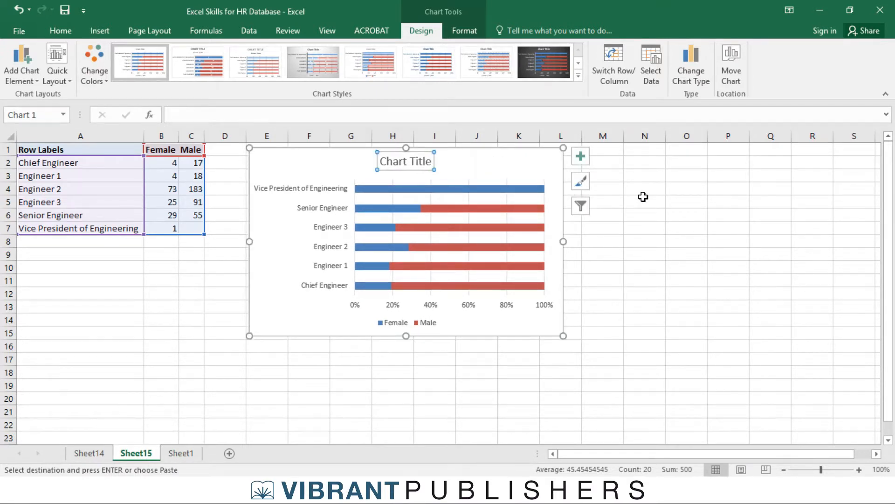
type("Gender by Job Title")
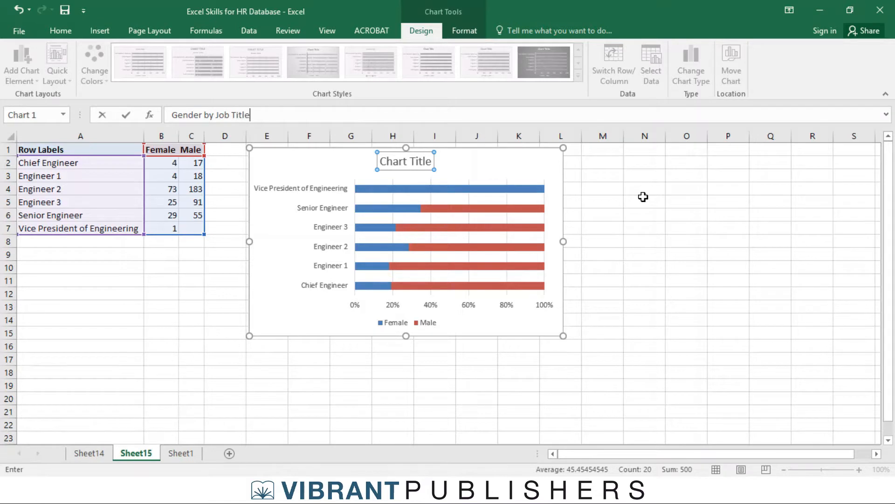
key("Return")
left_click(630, 292)
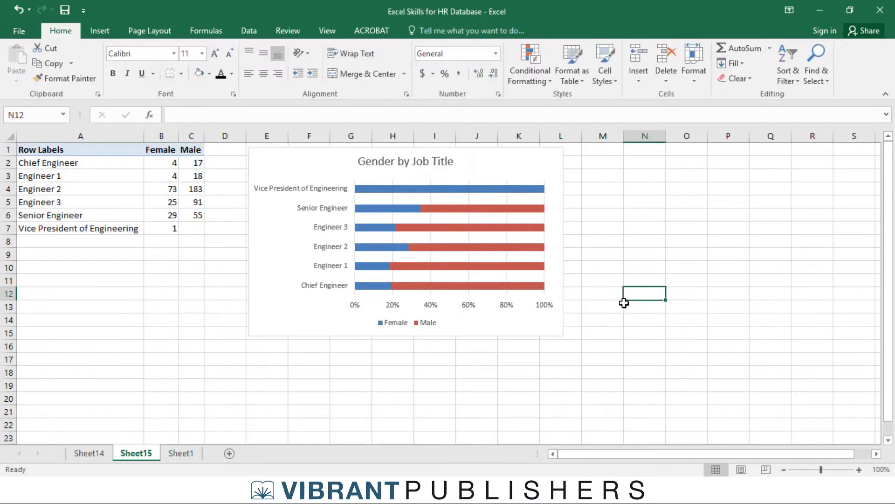
Step: Add data labels to the bars of the Gender by Job Title chart
left_click(488, 163)
left_click(581, 159)
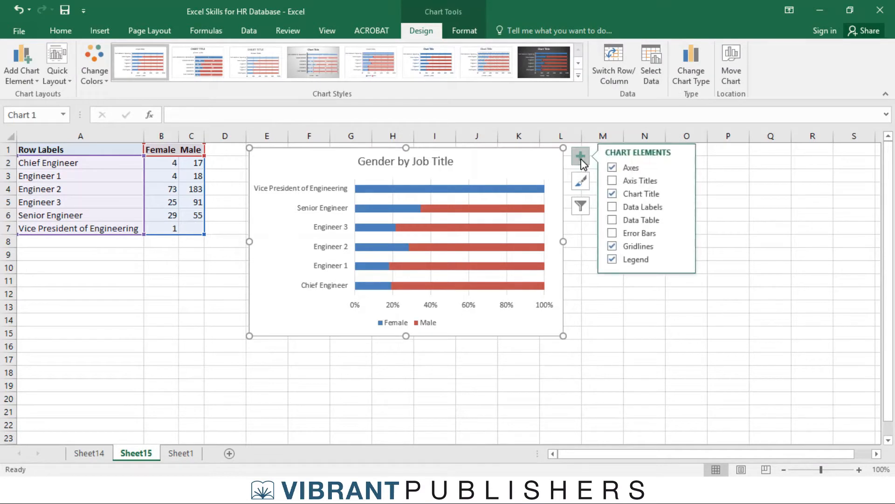
left_click(613, 206)
left_click(591, 310)
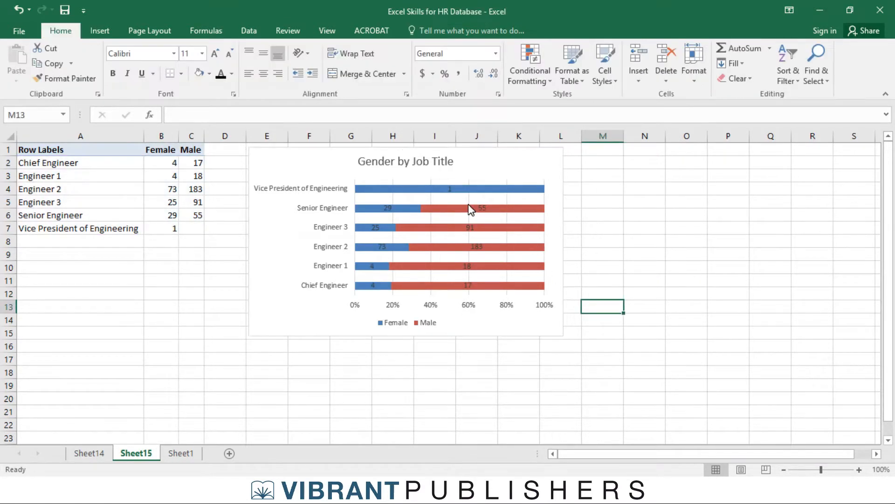
left_click(480, 155)
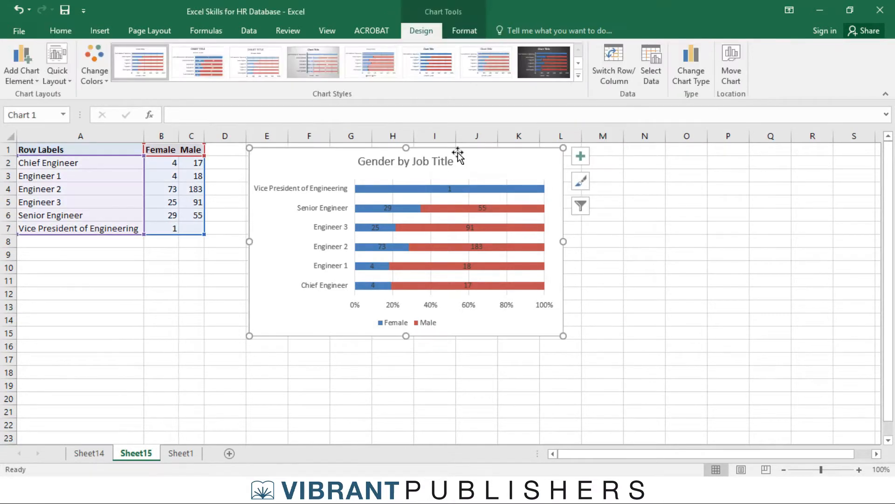
left_click(603, 293)
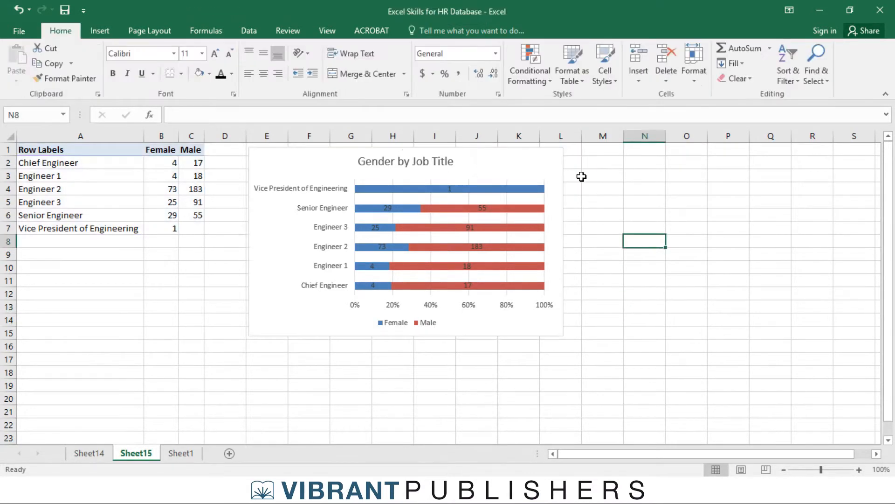
Step: Try several alternative chart styles on the Gender by Job Title chart and reapply its original style
left_click(559, 165)
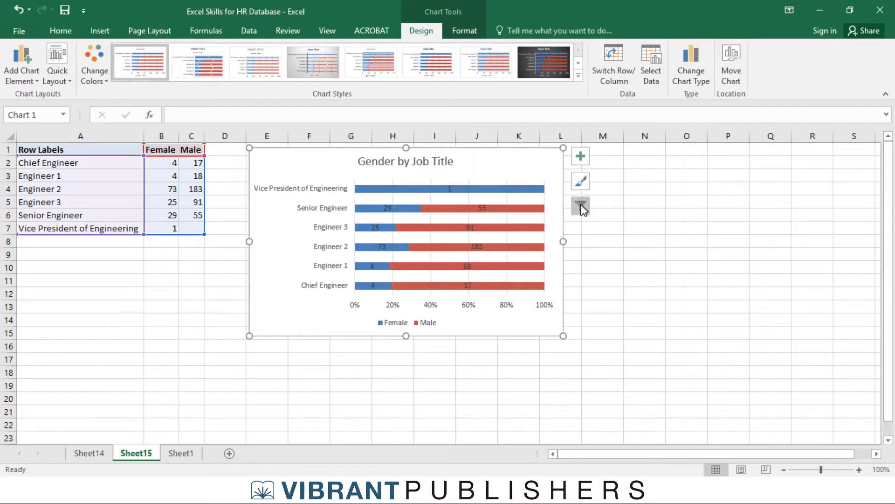
left_click(326, 63)
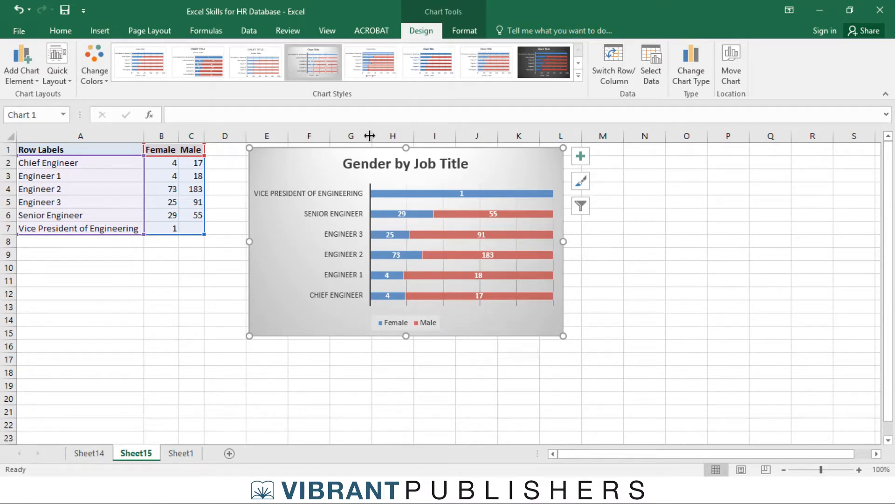
left_click(378, 74)
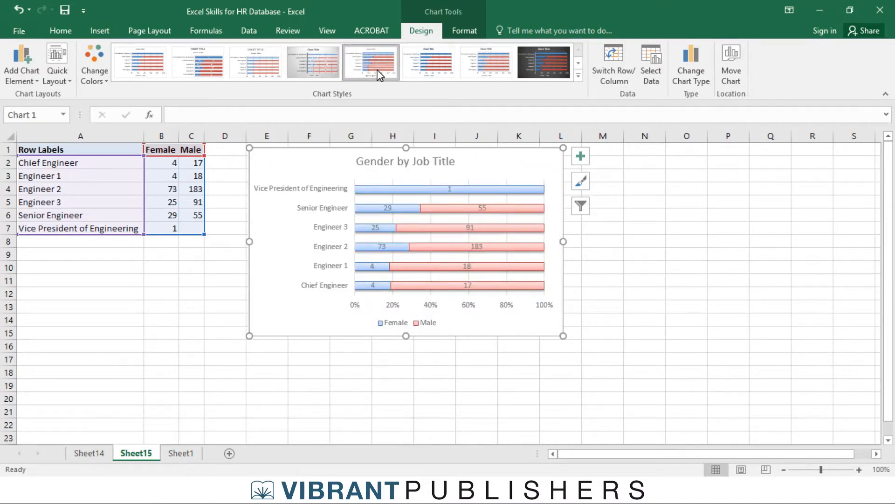
left_click(424, 70)
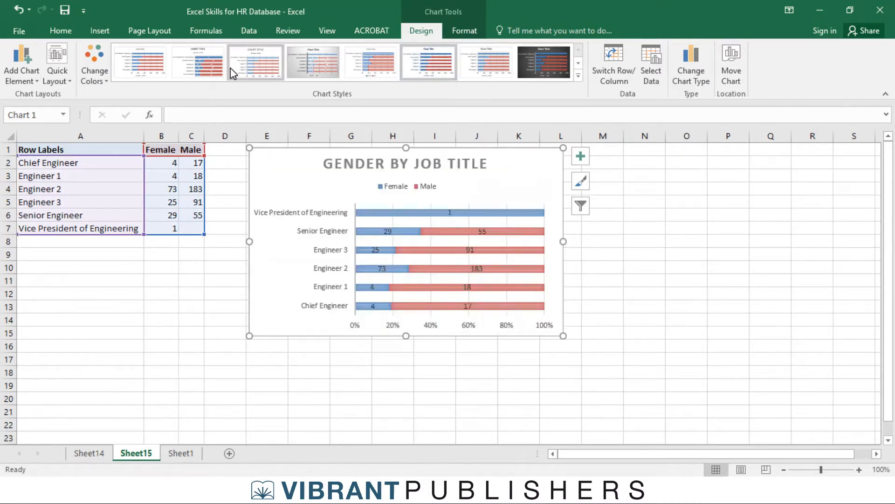
left_click(216, 73)
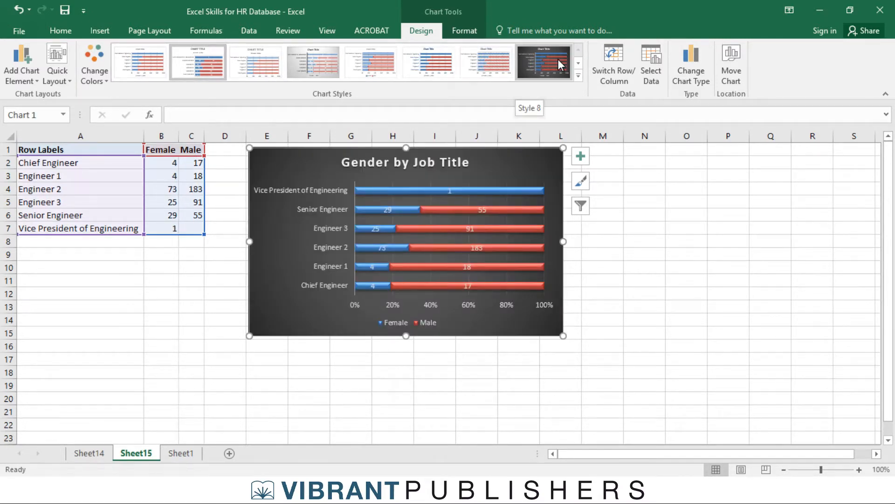
left_click(578, 75)
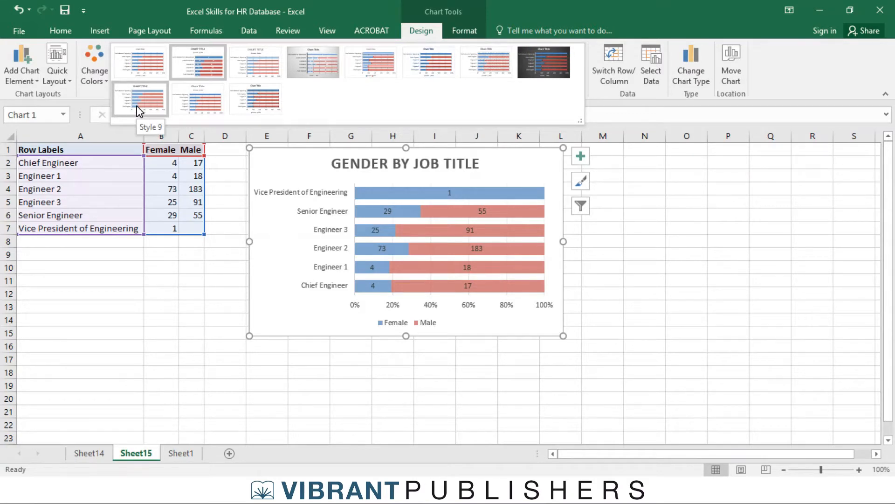
left_click(148, 75)
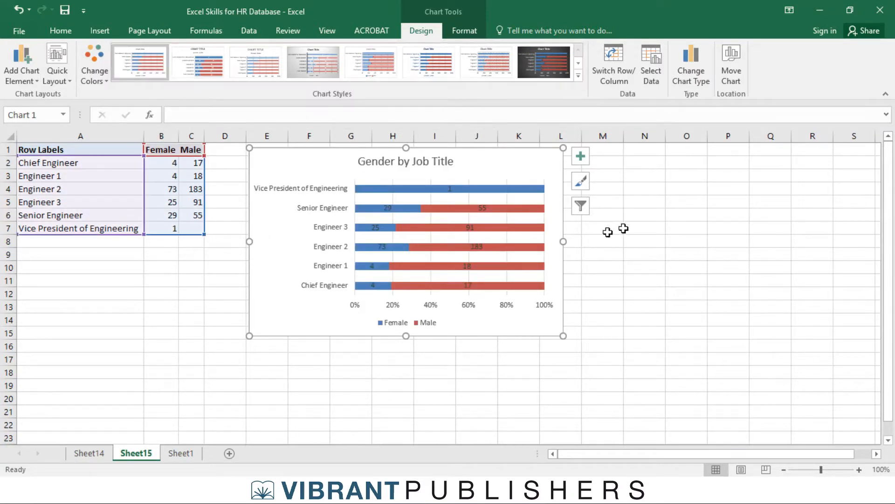
Step: Examine the placement and formatting options for the chart's data labels
left_click(580, 159)
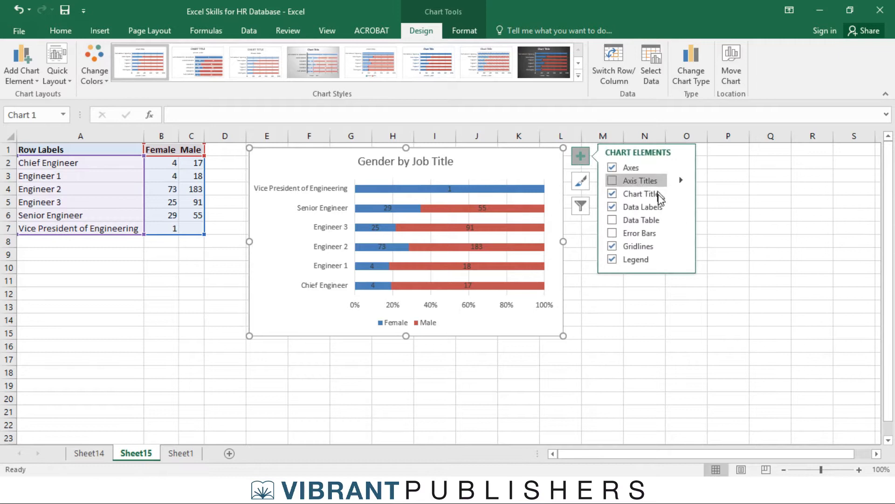
left_click(682, 208)
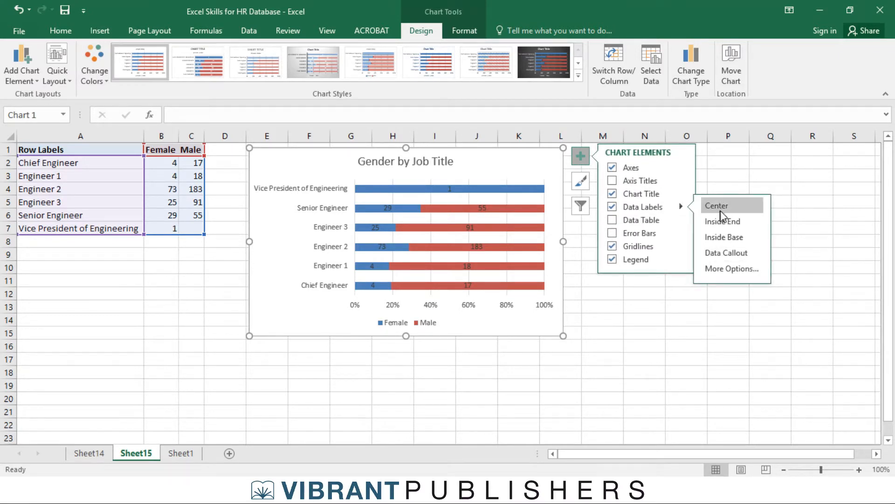
left_click(733, 269)
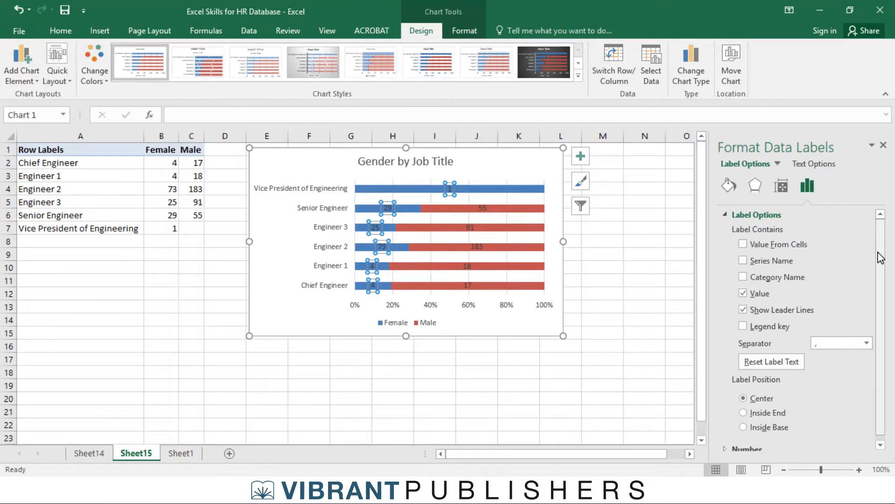
left_click_drag(884, 254, 892, 287)
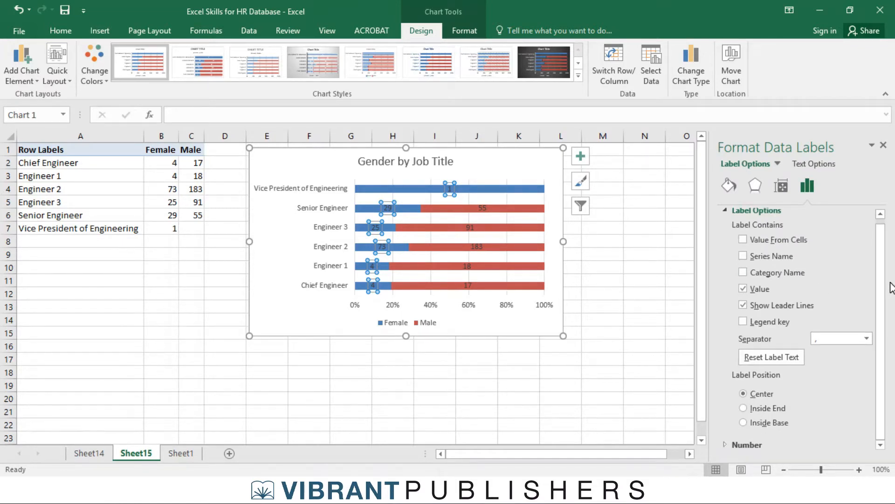
left_click(883, 146)
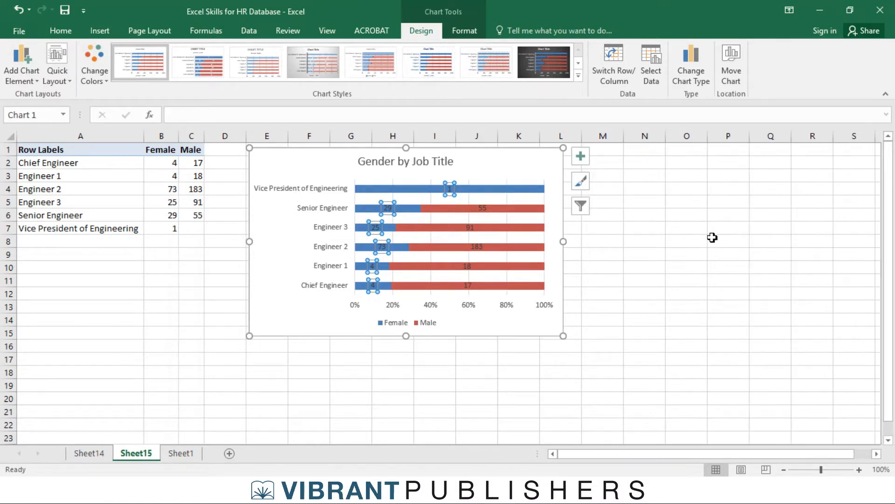
left_click(662, 238)
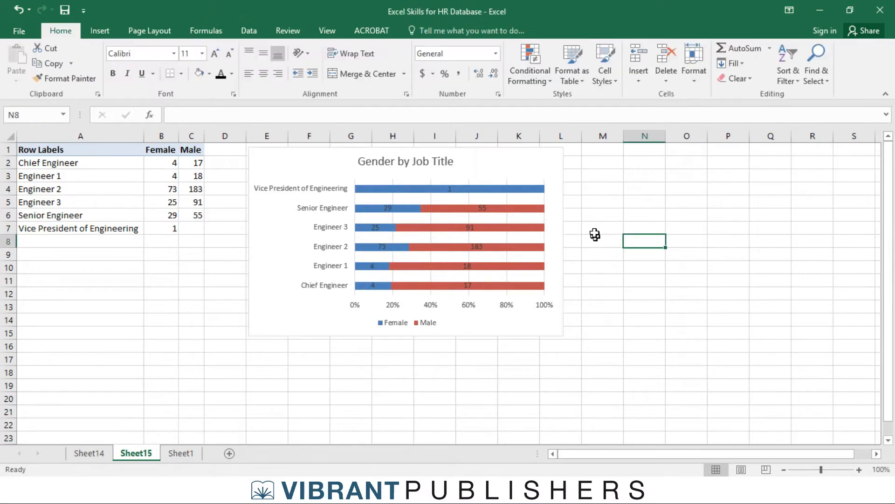
Step: Remove the outline around the Gender by Job Title chart area
left_click(509, 157)
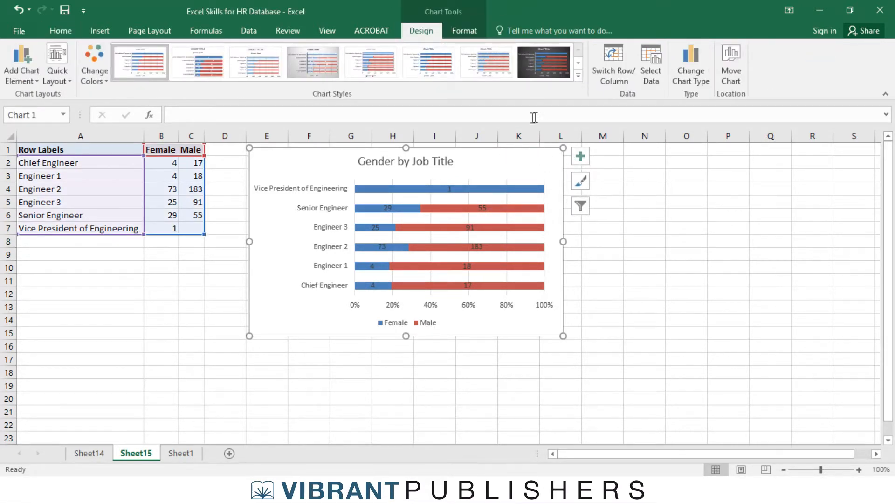
left_click(465, 31)
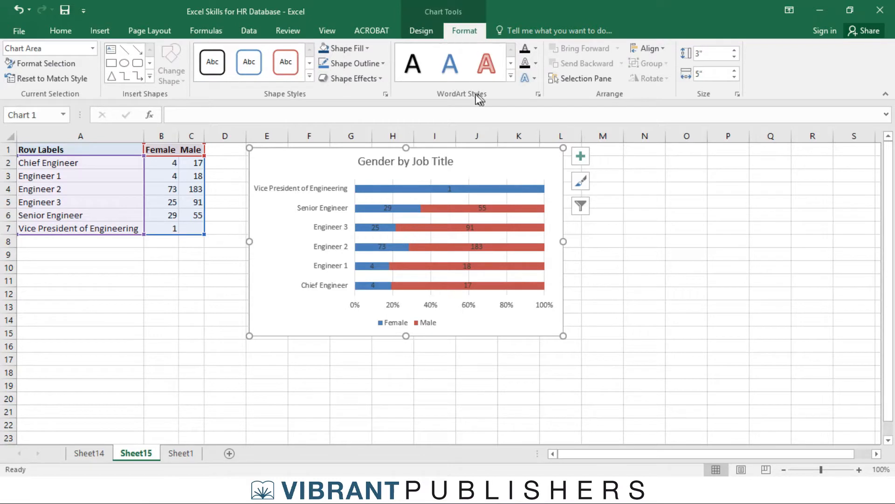
left_click(352, 64)
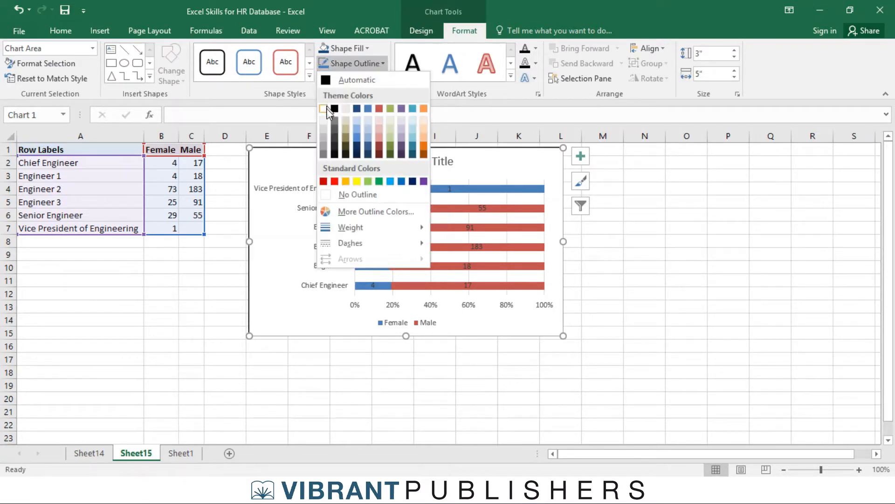
left_click(366, 199)
left_click(657, 229)
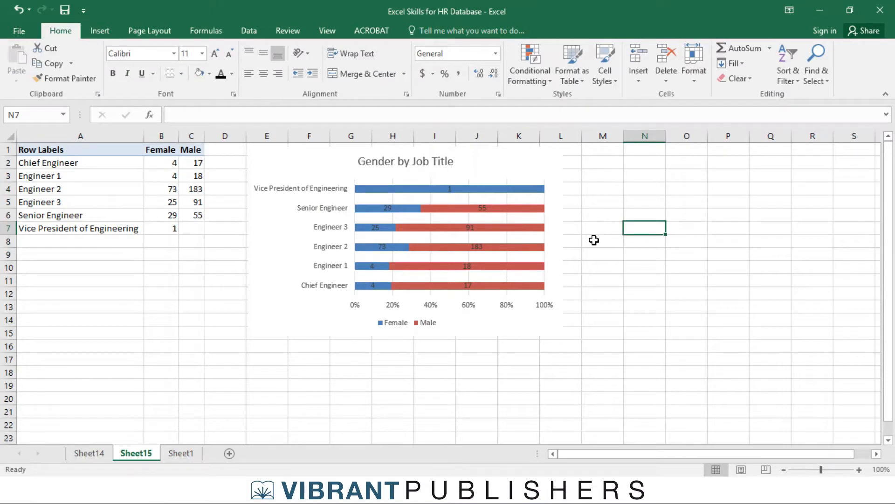
left_click(559, 161)
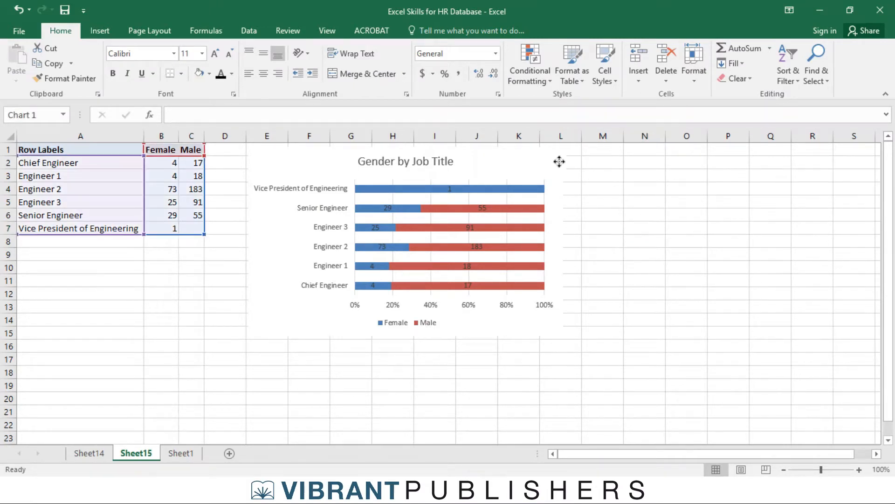
left_click(581, 156)
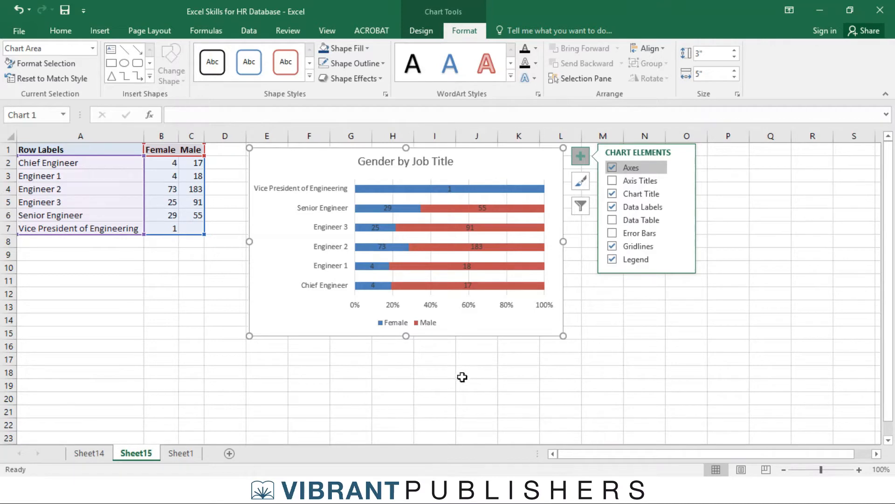
left_click(610, 349)
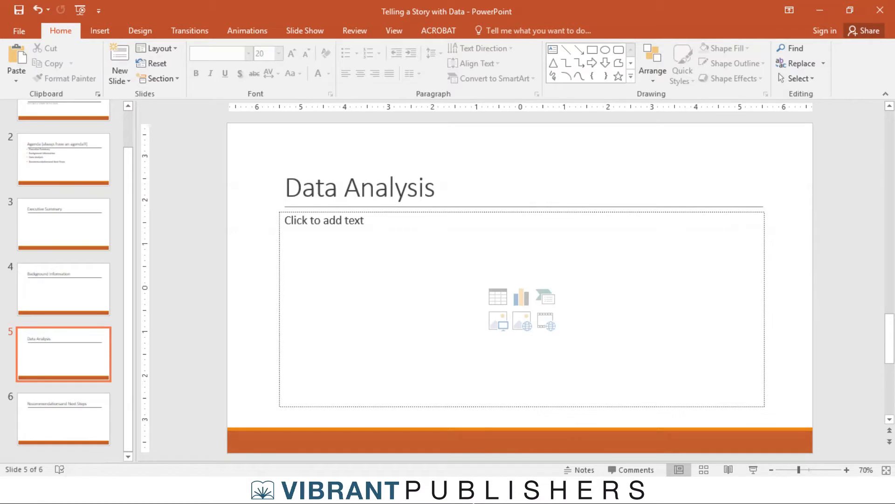
Step: Switch to Excel and fill the Female series bars of the Gender by Job Title chart with the orange theme color
left_click(459, 469)
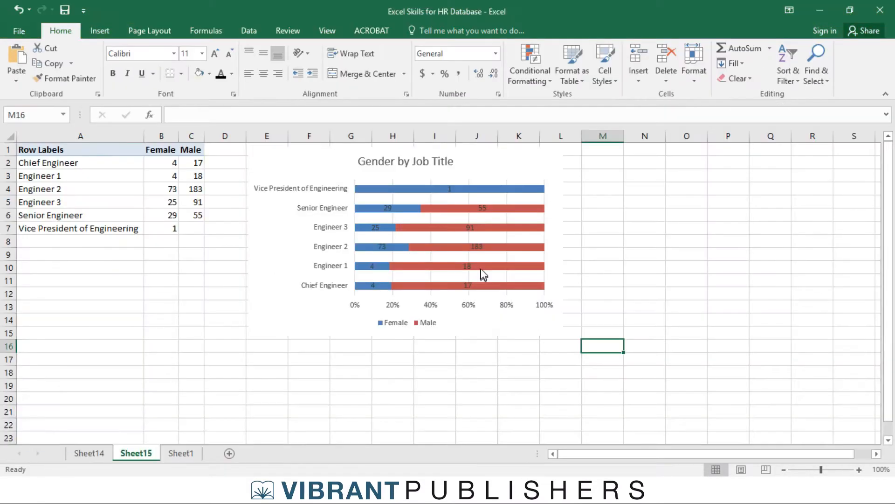
left_click(402, 186)
left_click(402, 185)
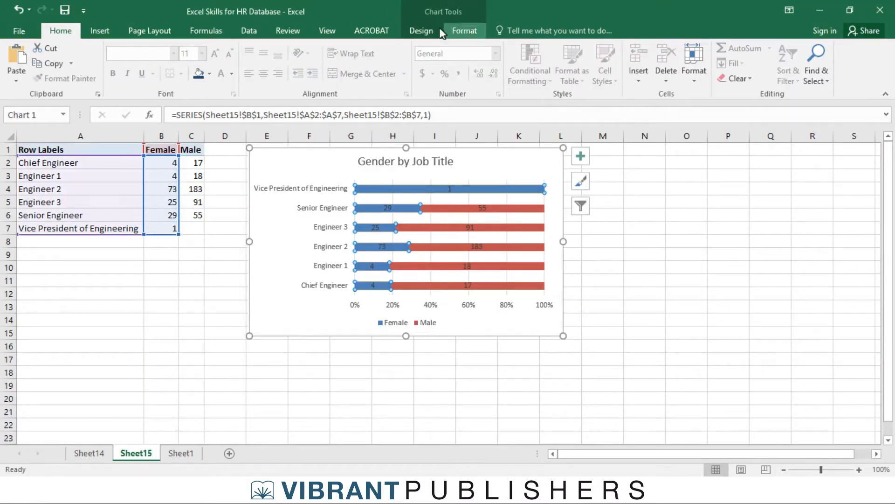
left_click(473, 29)
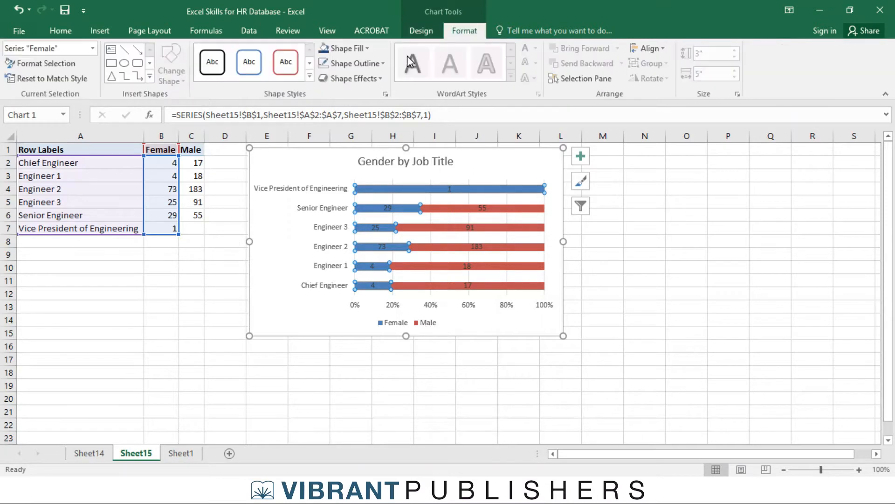
left_click(366, 49)
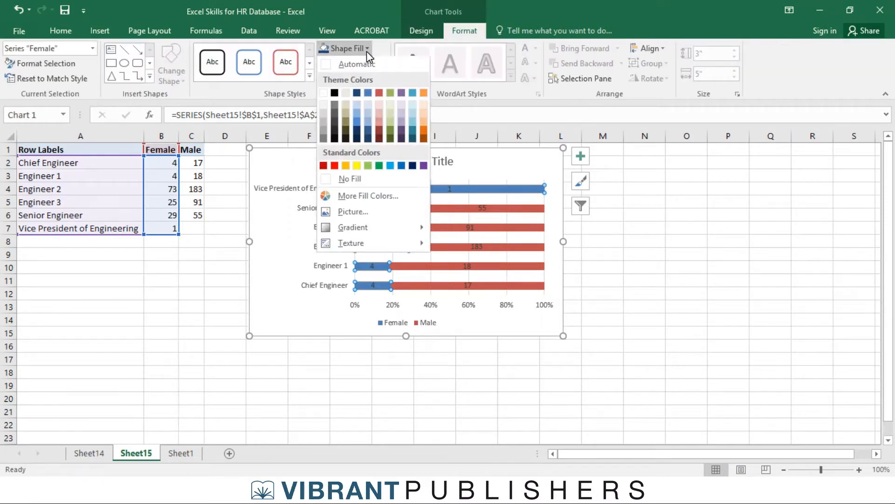
left_click(424, 93)
Step: Fill the Male series bars of the Gender by Job Title chart with a medium gray theme color
left_click(461, 213)
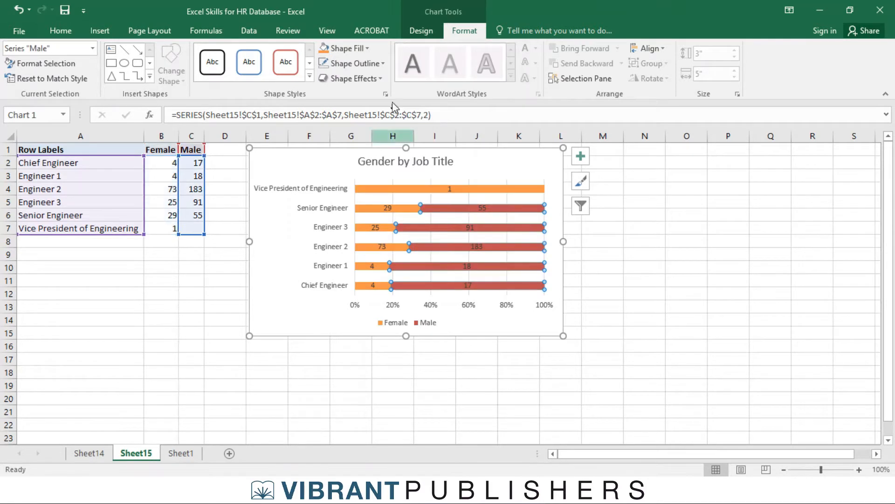
left_click(369, 48)
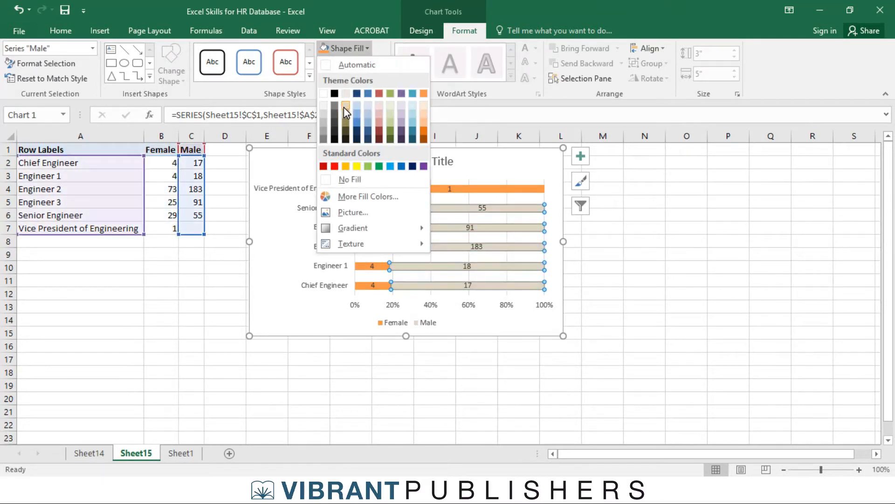
left_click(325, 126)
left_click(625, 241)
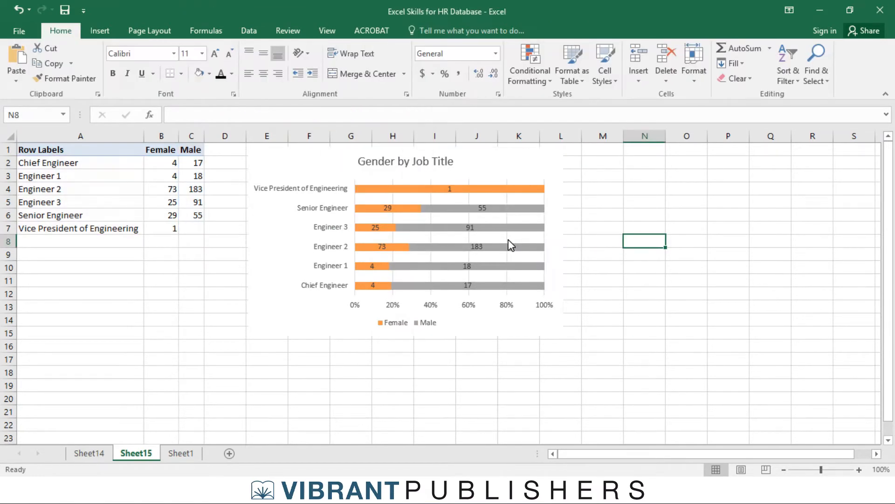
Step: Copy the Gender by Job Title chart onto PowerPoint's Data Analysis slide as a picture, slightly enlarged and repositioned
left_click(507, 159)
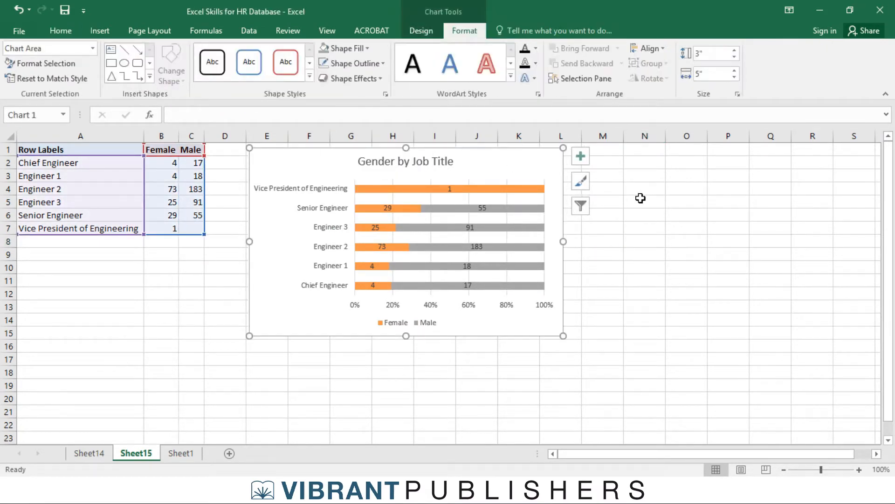
left_click(513, 489)
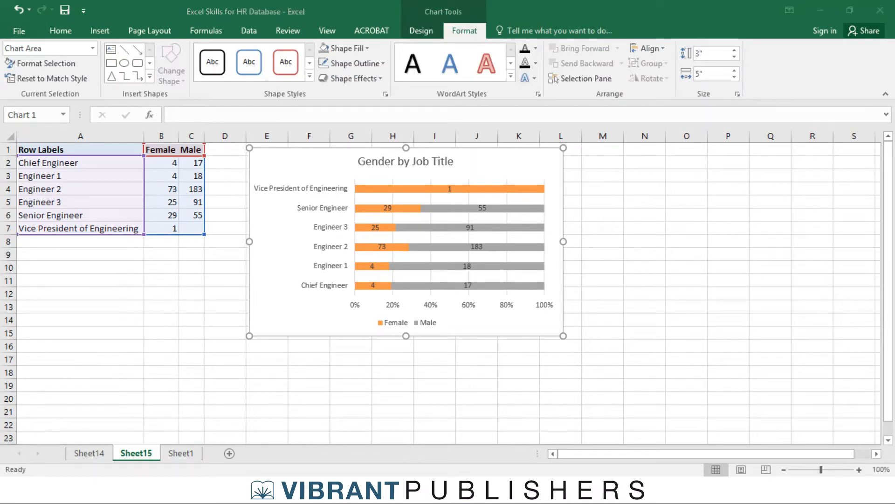
key("ctrl+v")
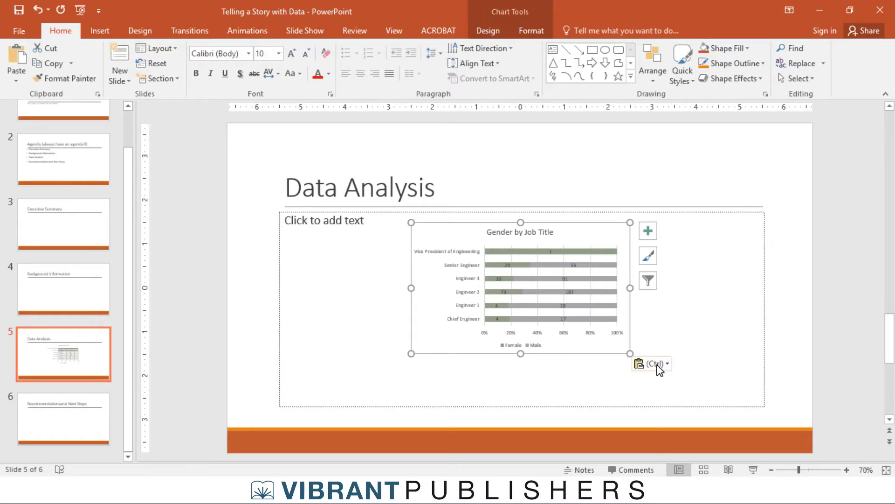
left_click(652, 363)
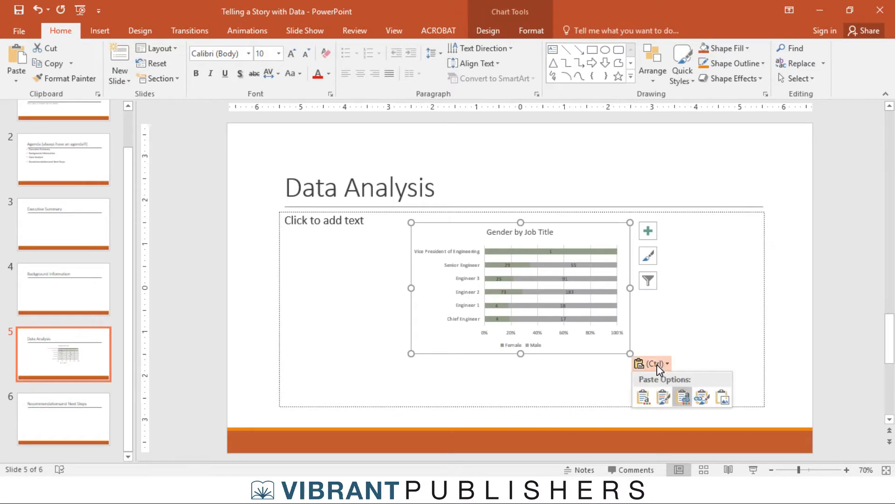
left_click(721, 397)
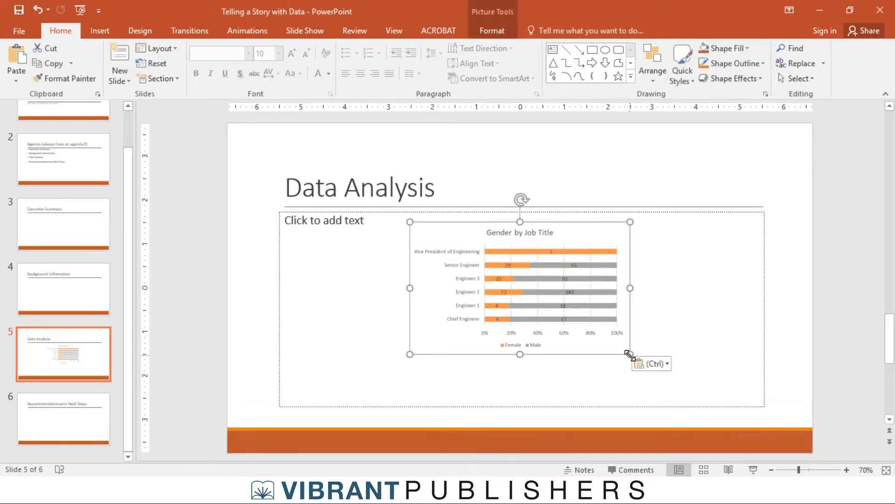
left_click_drag(630, 354, 665, 370)
left_click_drag(562, 277, 660, 268)
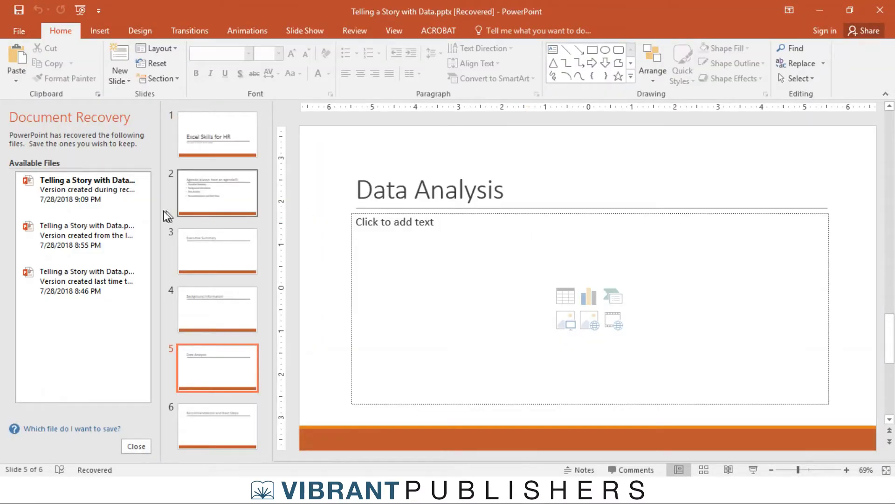
Step: Compare the recovered versions of Telling a Story with Data, reopen the one created during recovery and close Document Recovery
mouse_move(112, 206)
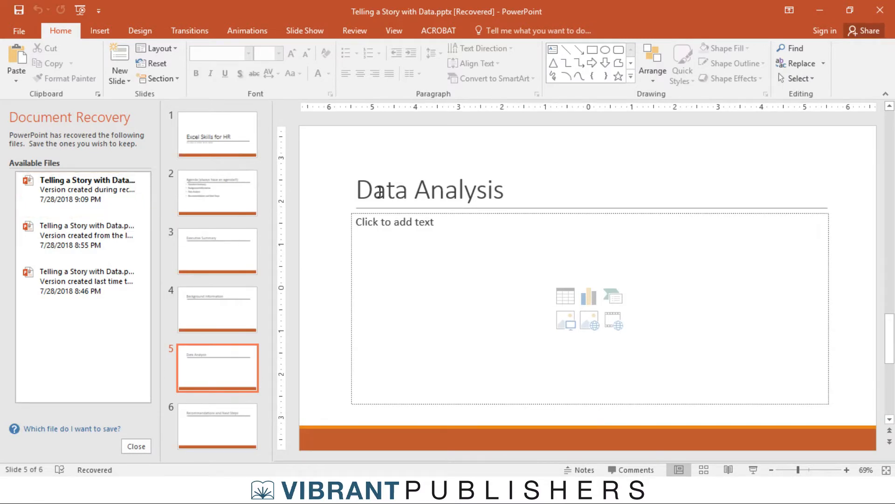
left_click(236, 311)
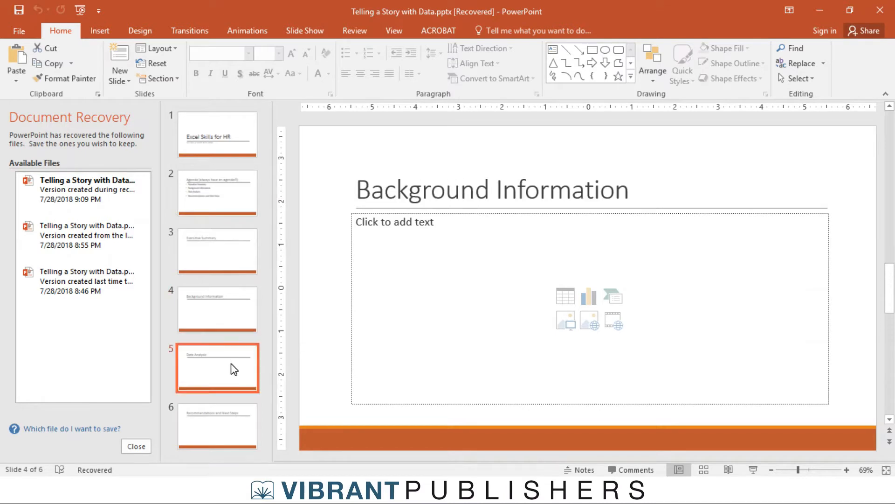
left_click(105, 230)
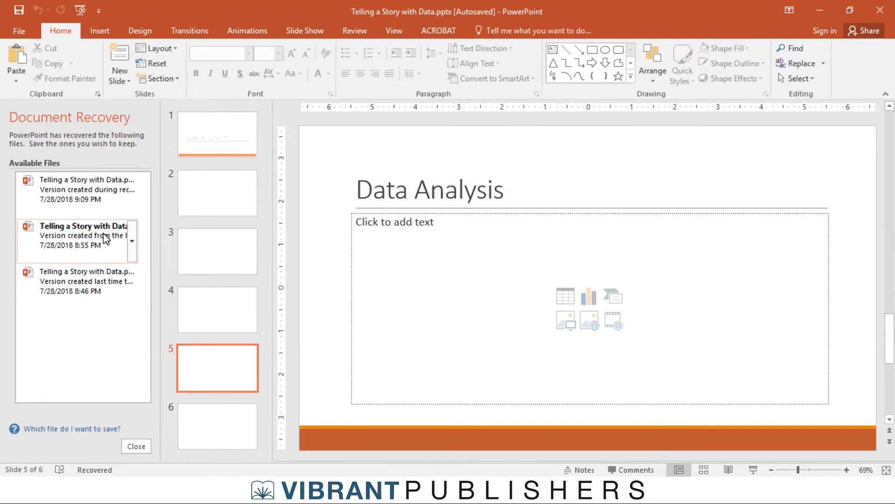
left_click(108, 287)
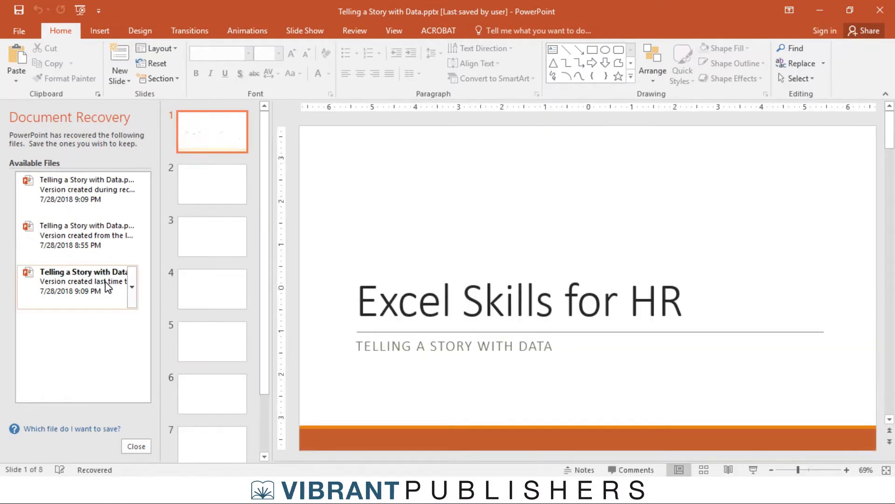
left_click(79, 238)
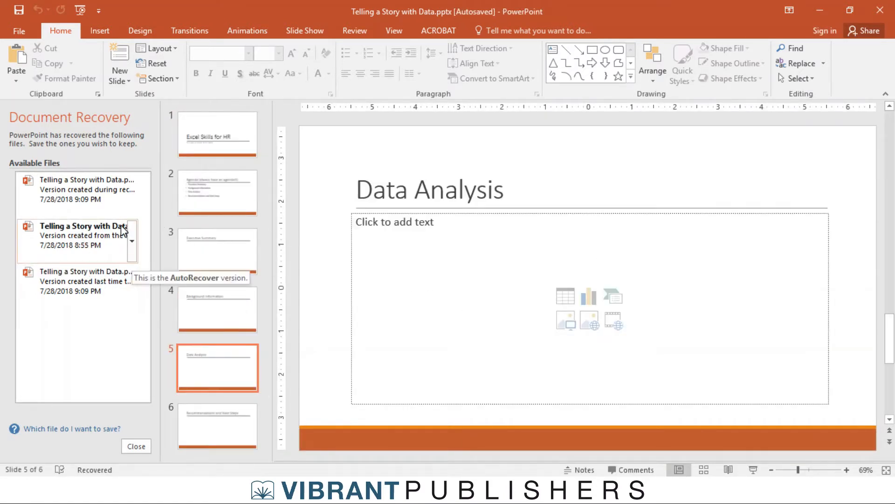
left_click(107, 193)
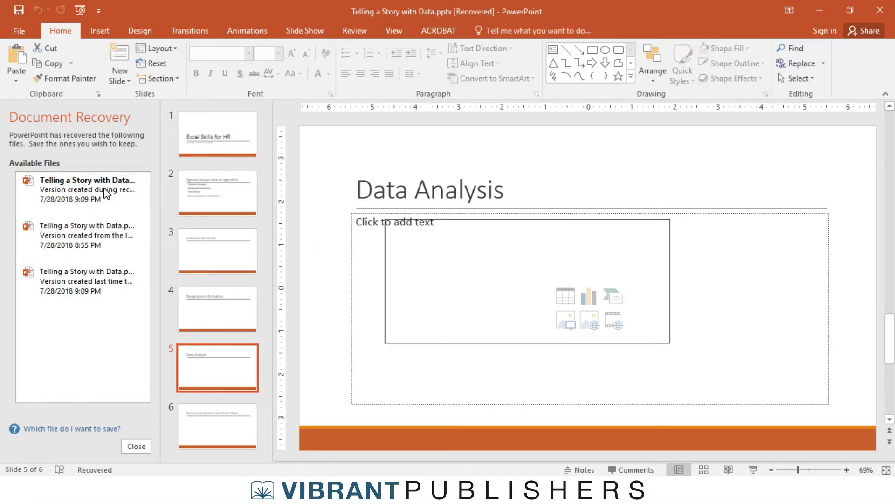
left_click(136, 447)
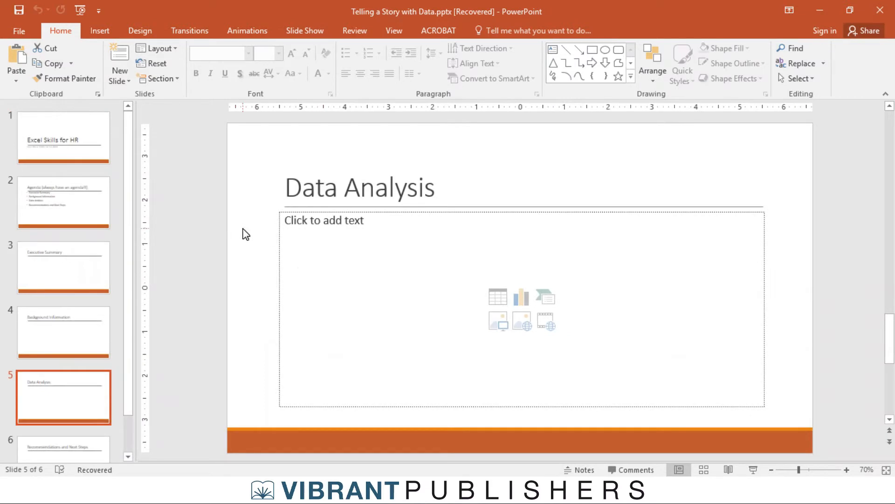
Step: Try to save the recovered presentation over the existing Telling a Story with Data file in the recent desktop folder
left_click(19, 30)
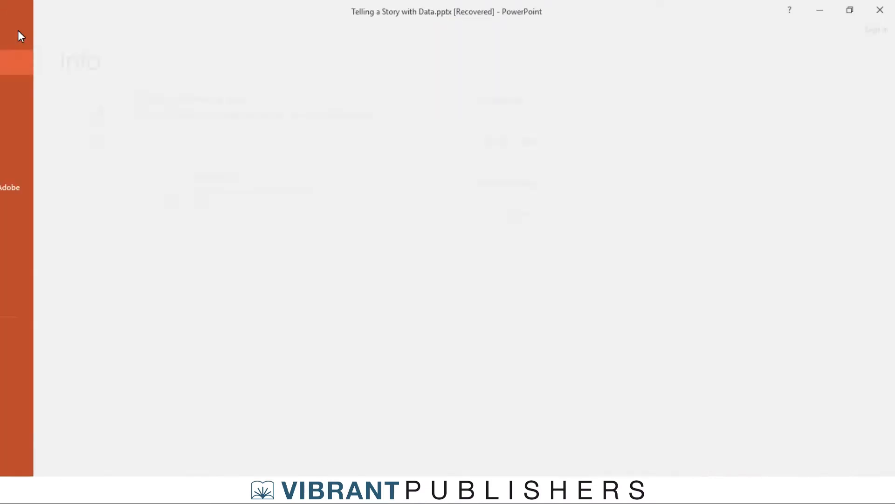
left_click(51, 161)
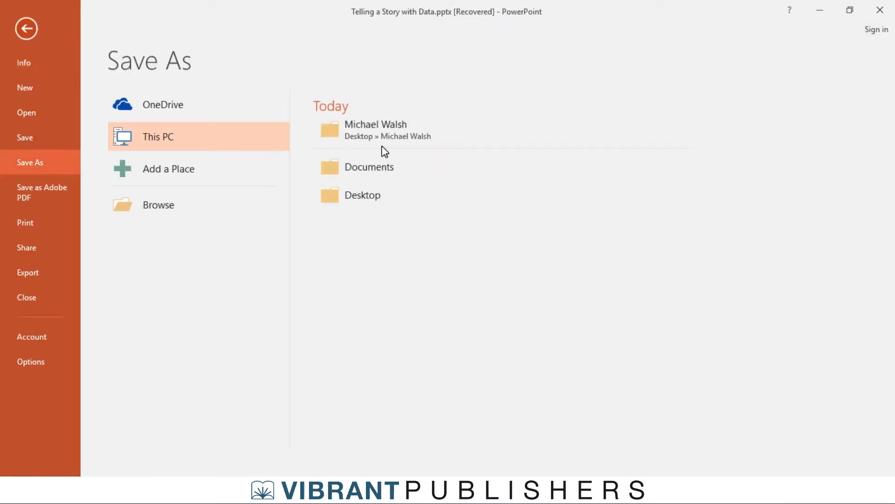
left_click(372, 134)
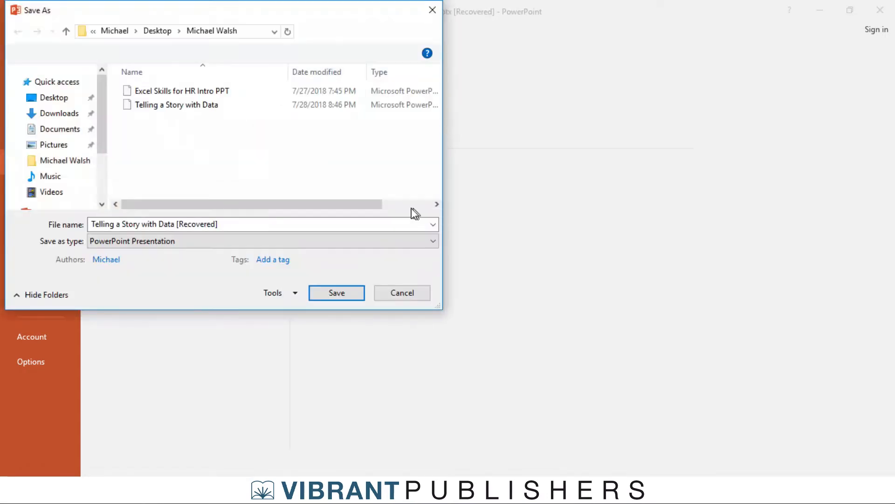
left_click(208, 110)
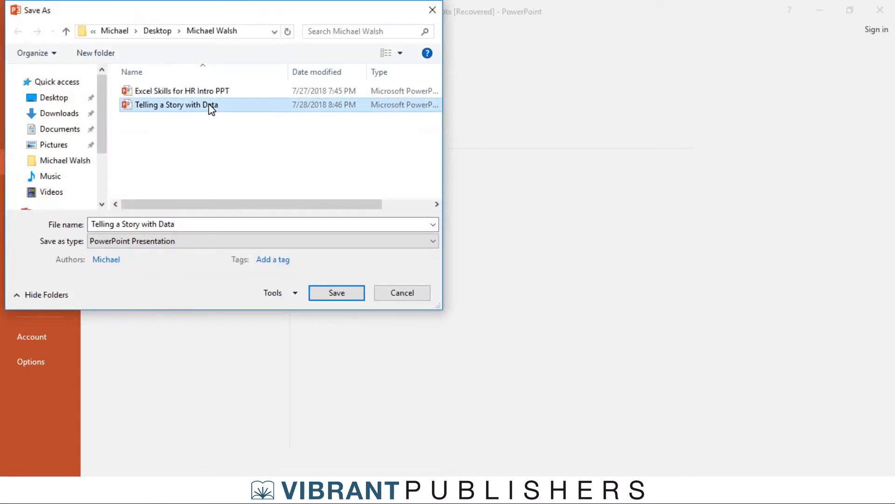
left_click(331, 294)
left_click(476, 248)
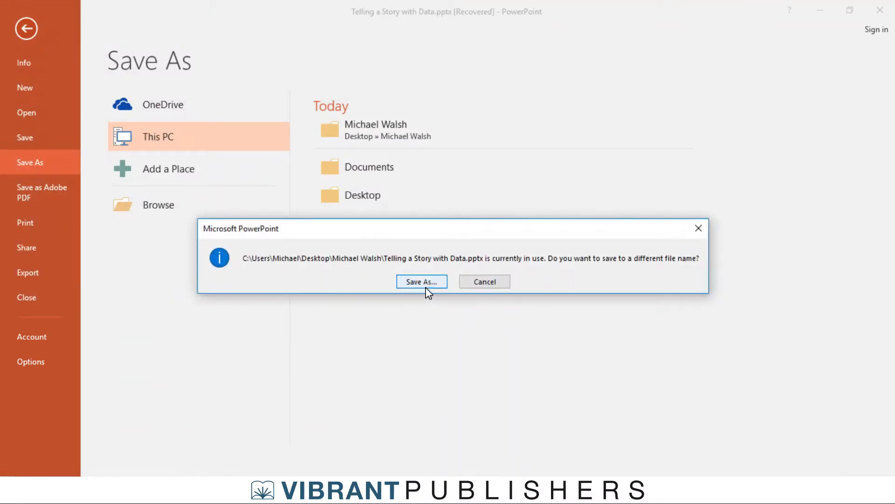
Step: Save the recovered presentation under the new file name Telling a Story with Data 1
left_click(422, 281)
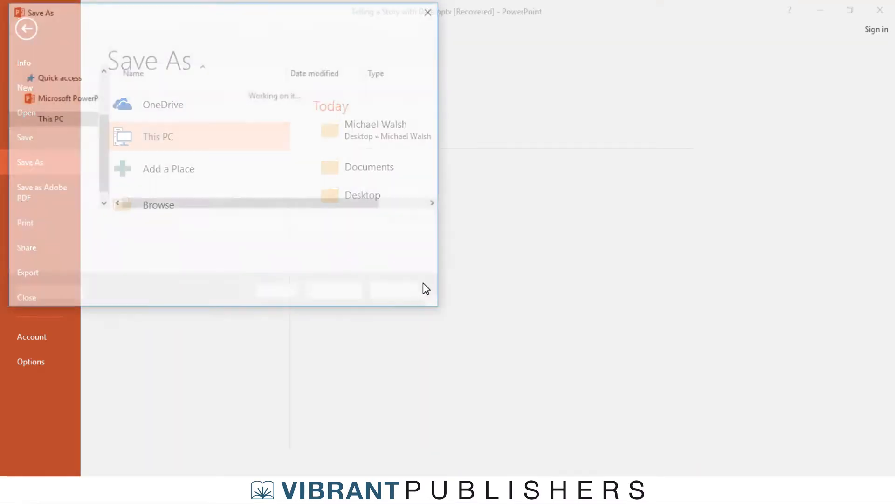
left_click(188, 225)
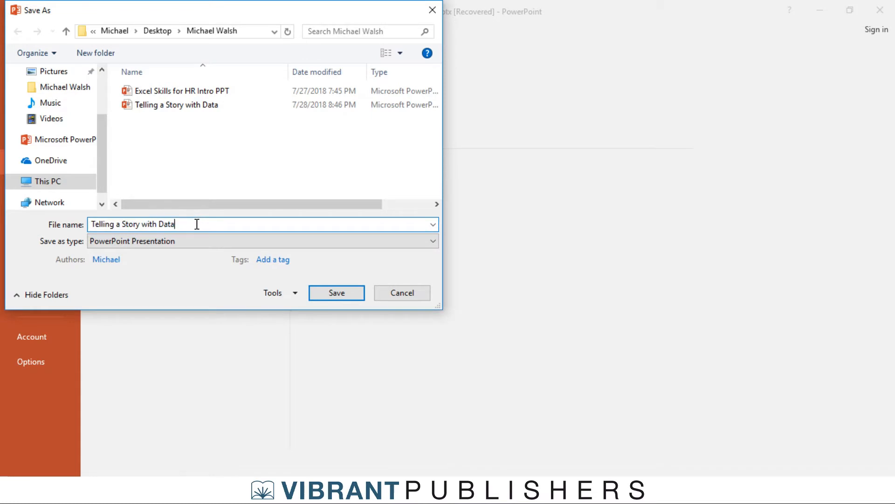
key("Return")
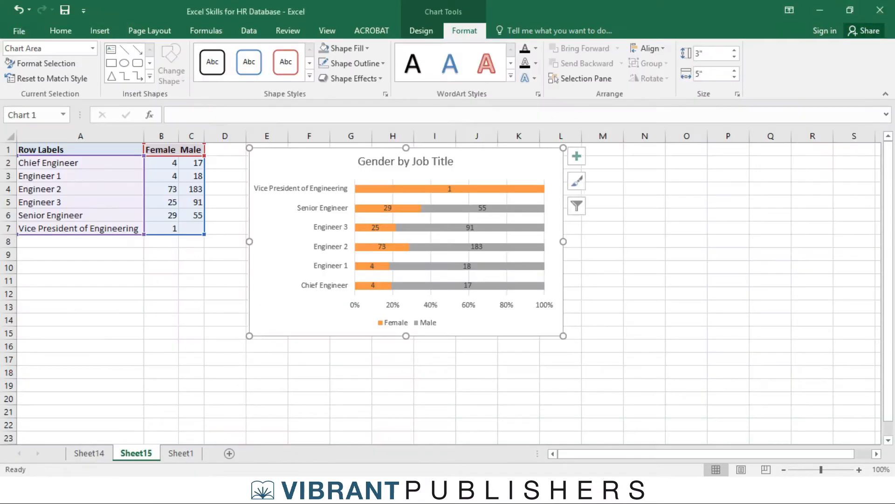
Step: In the Excel workbook, undo the gray and orange fills on the Gender by Job Title chart's series
left_click(603, 267)
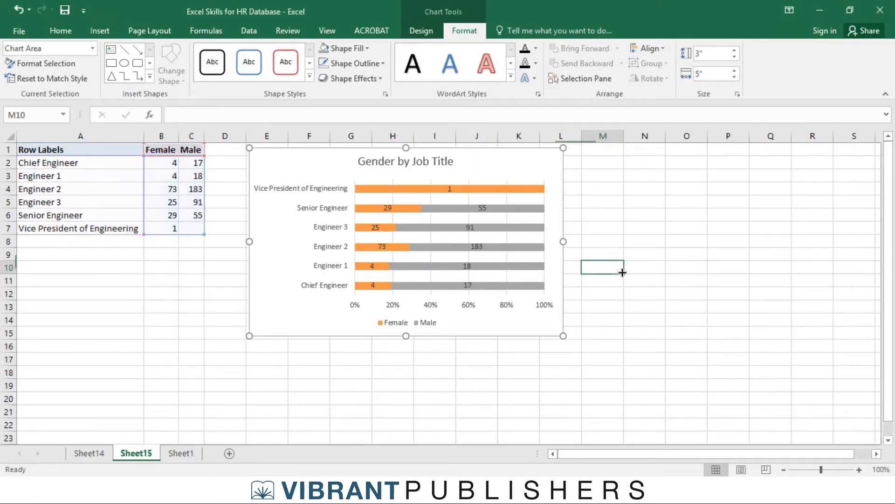
left_click(468, 155)
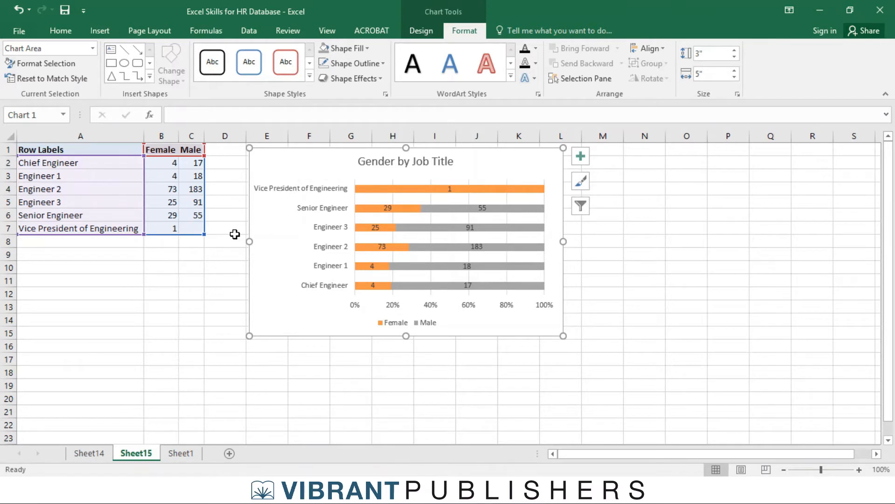
key("ctrl+z")
key("ctrl+z")
left_click(615, 278)
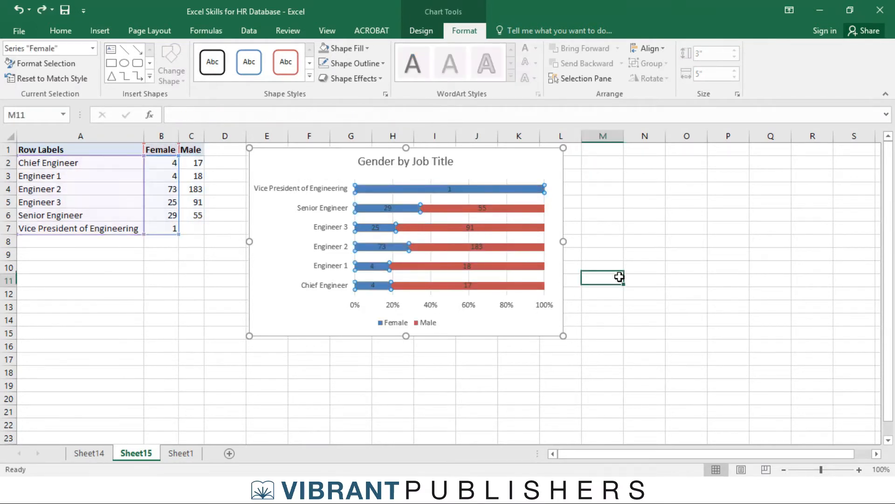
Step: Copy the Gender by Job Title chart and paste it onto the Data Analysis slide of the Telling a Story with Data 1 presentation
left_click(476, 156)
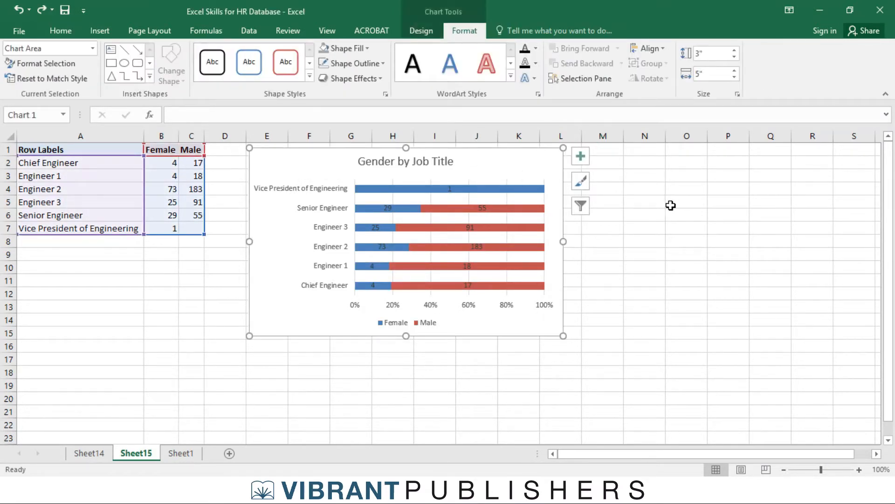
left_click(527, 490)
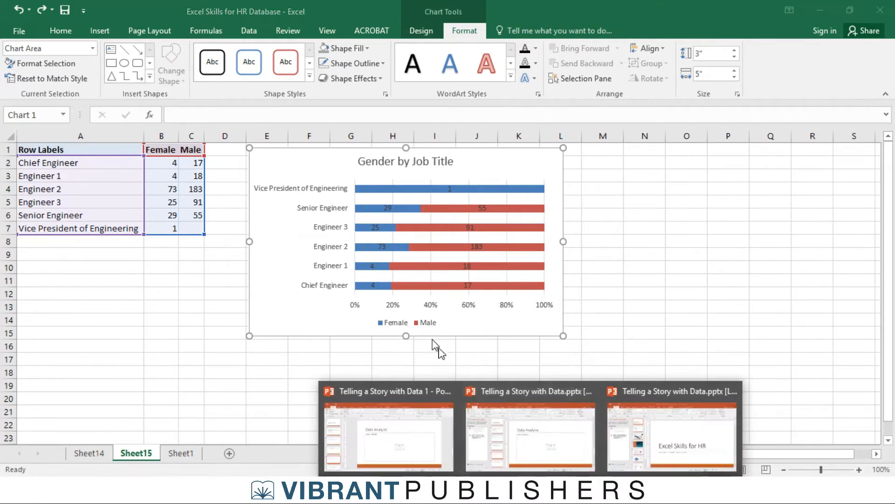
mouse_move(424, 434)
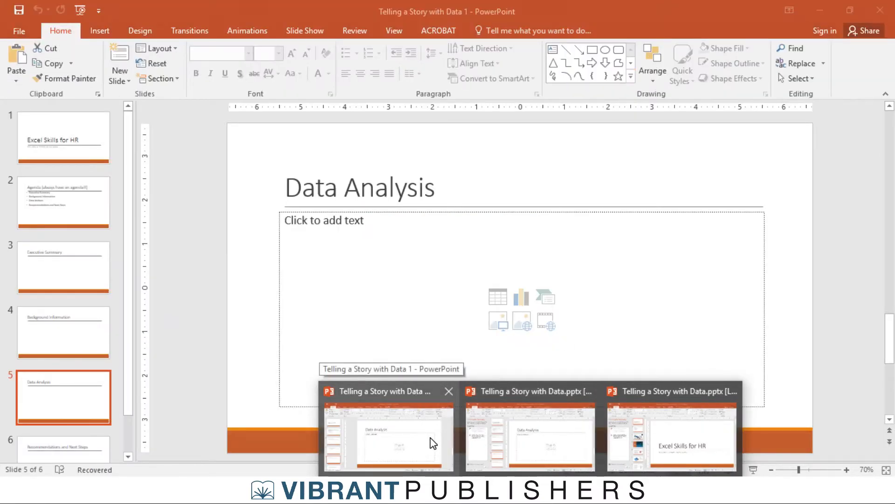
left_click(428, 443)
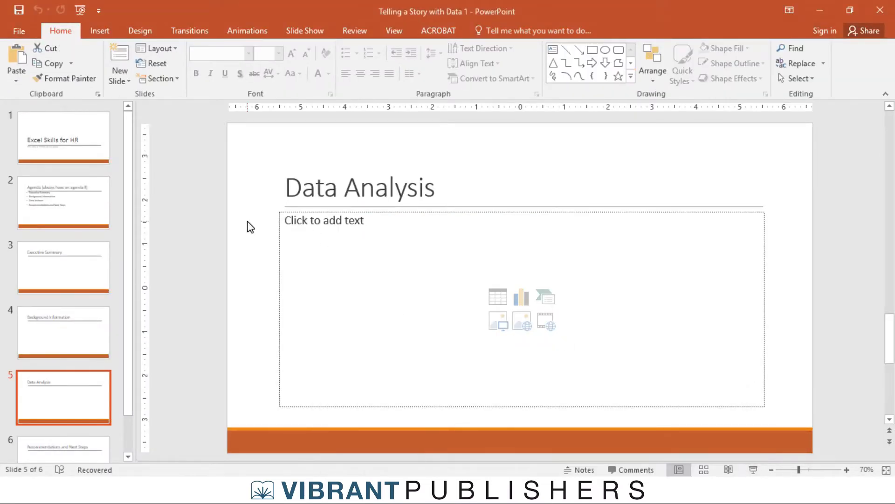
key("ctrl+v")
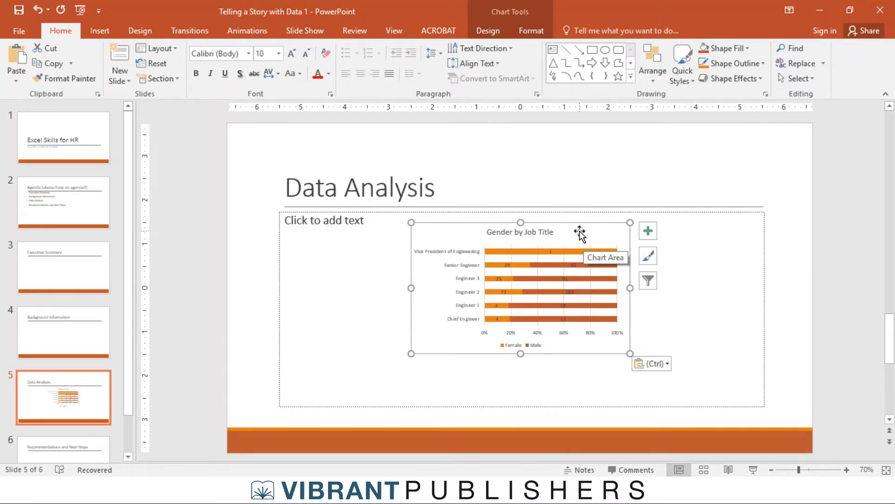
Step: Move the pasted chart to the upper-left corner of the slide's content placeholder and save the presentation
mouse_move(584, 237)
left_mouse_down()
mouse_move(582, 244)
mouse_move(581, 230)
left_mouse_up()
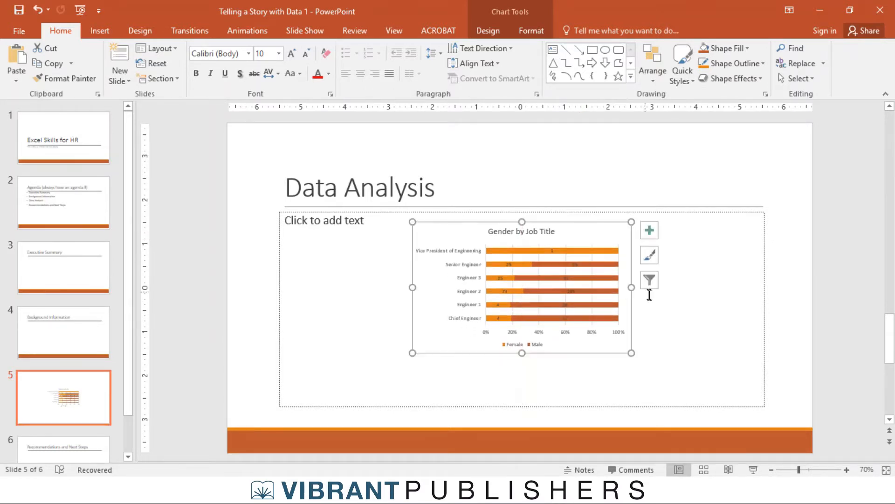
left_click_drag(585, 232, 454, 221)
left_click(579, 333)
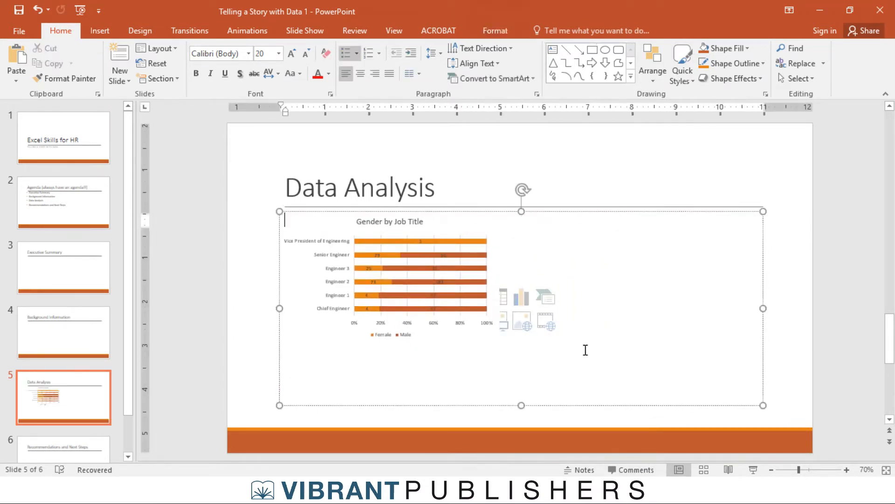
left_click(254, 322)
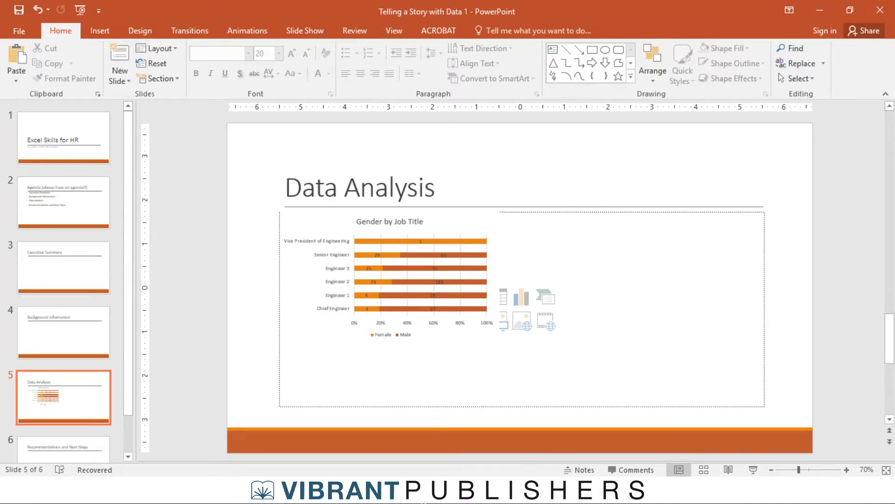
left_click(26, 14)
Step: In the Excel workbook, remove Job Title, Gender and Count of ID Number from the PivotTable on Sheet14
key("alt+Tab")
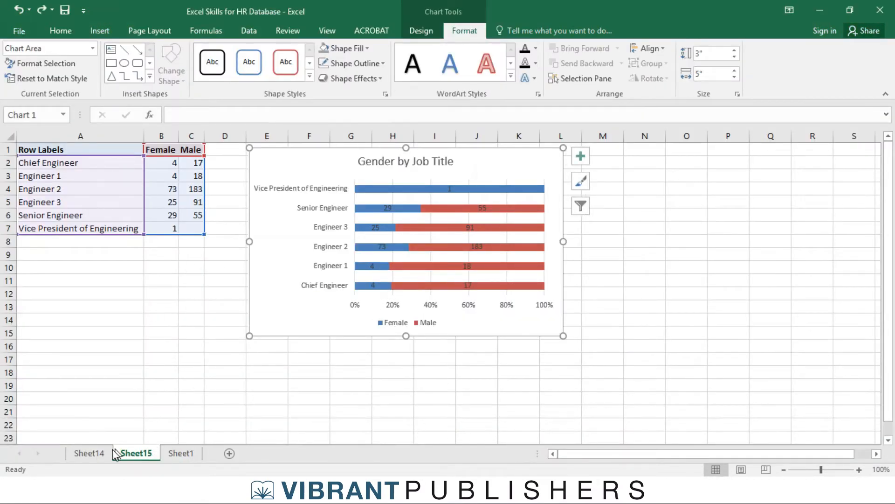
left_click(89, 452)
left_click(136, 209)
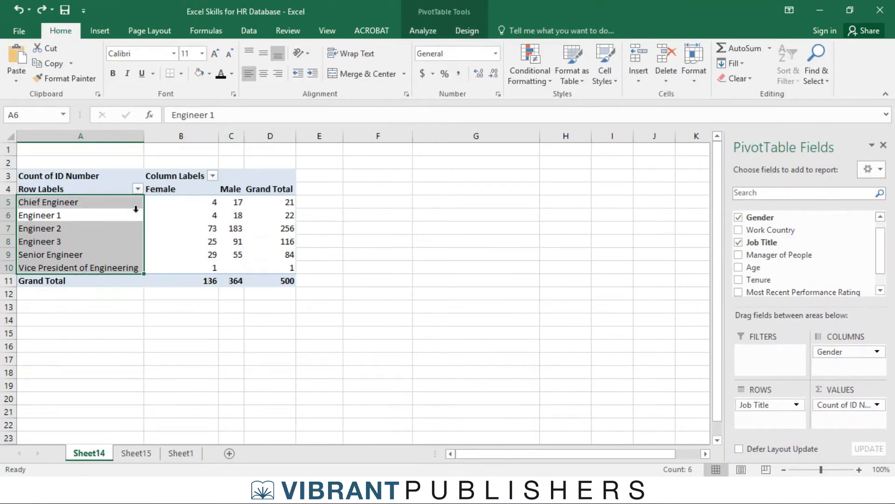
left_click(394, 256)
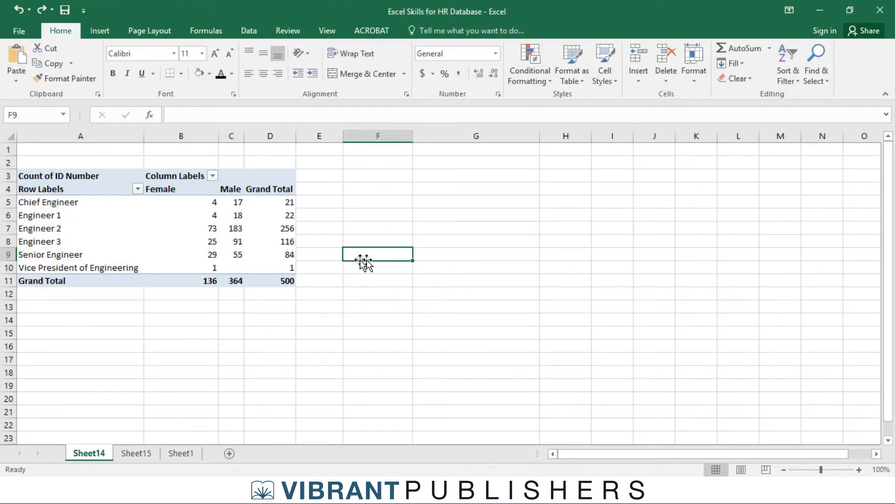
left_click(100, 205)
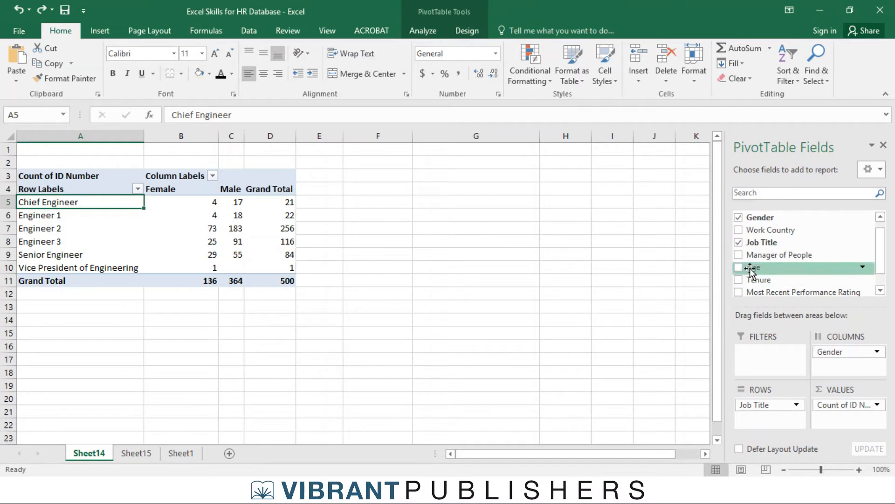
left_click_drag(763, 413, 614, 366)
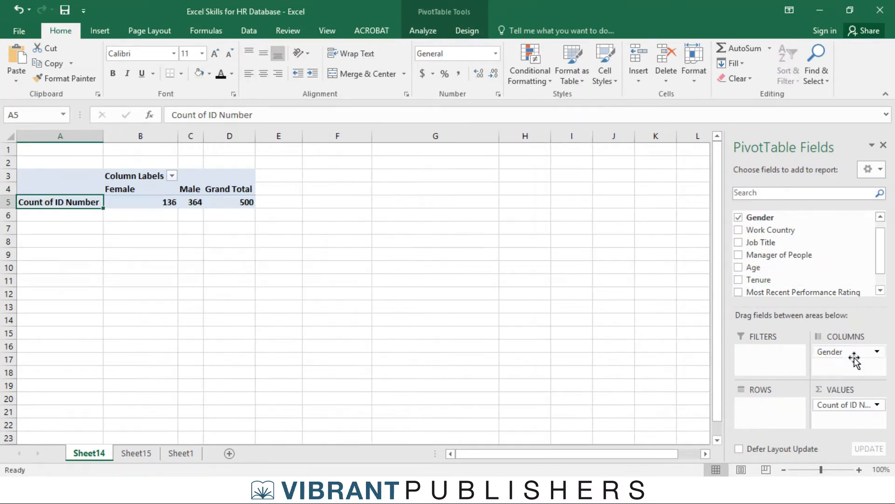
left_click_drag(856, 354, 683, 387)
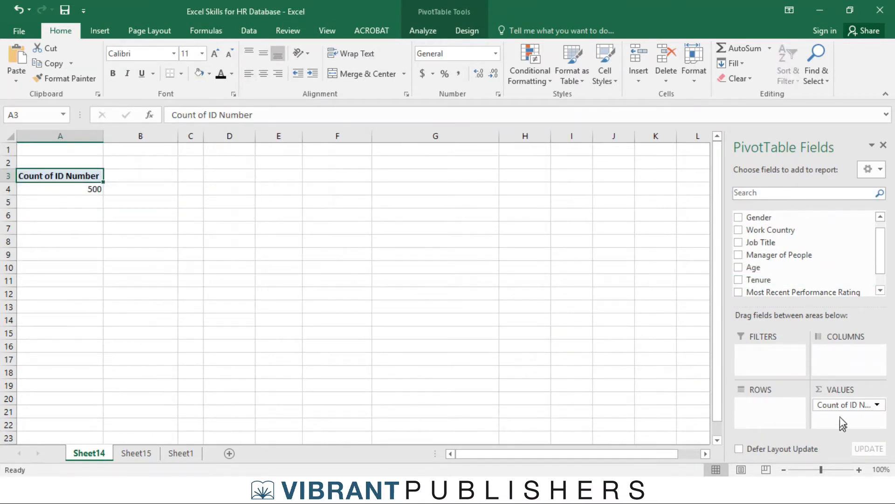
left_click_drag(843, 405, 588, 277)
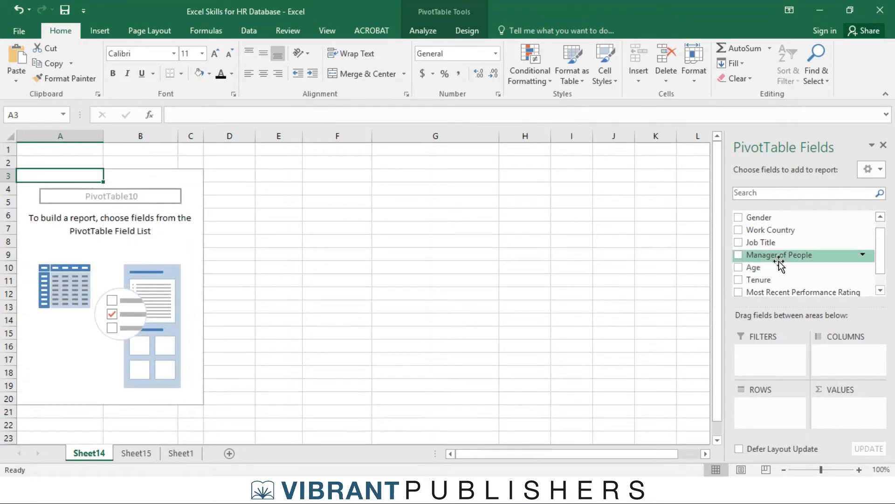
Step: Add Most Recent Performance Rating as the PivotTable's column field and Age as its row field
left_click_drag(884, 244, 888, 259)
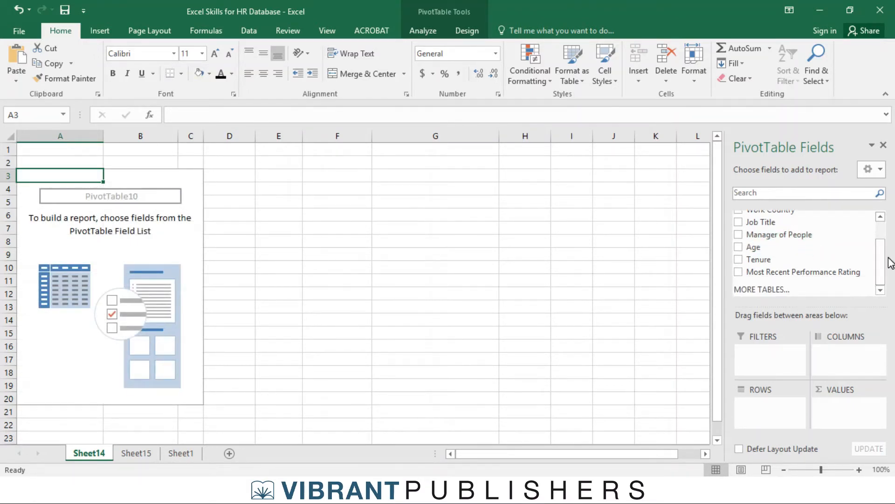
left_click_drag(826, 273, 853, 364)
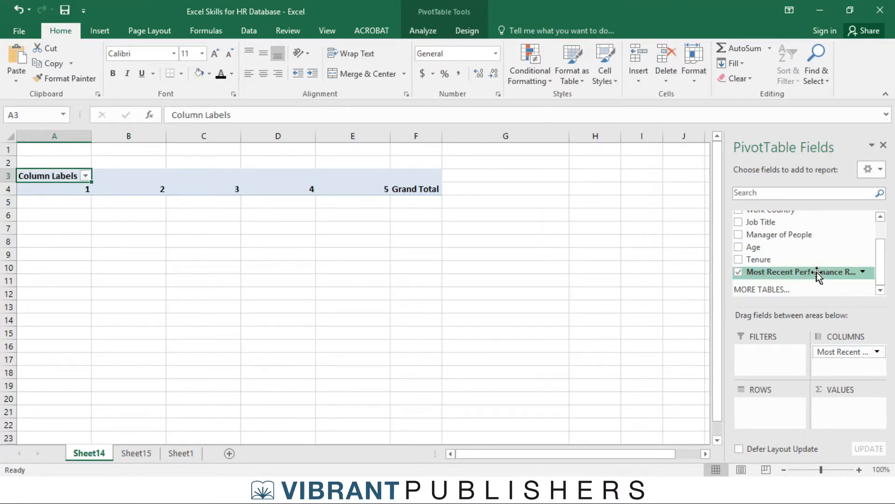
left_click_drag(882, 263, 882, 241)
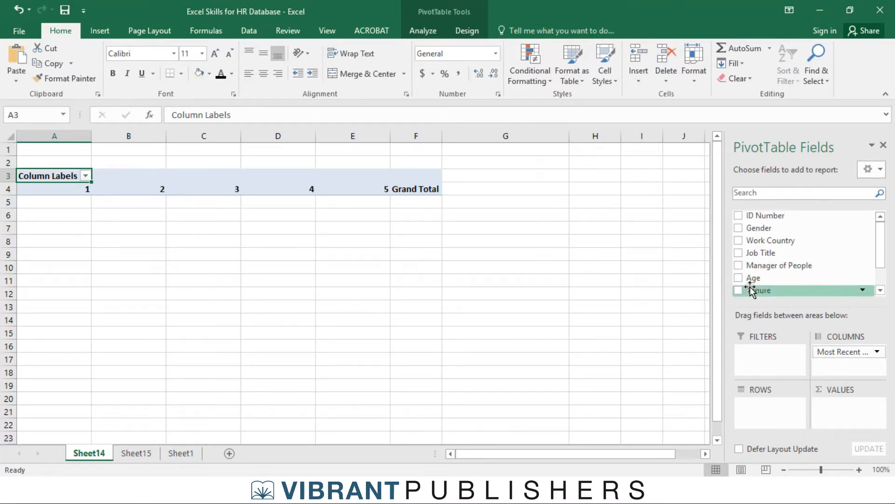
left_click_drag(763, 278, 773, 414)
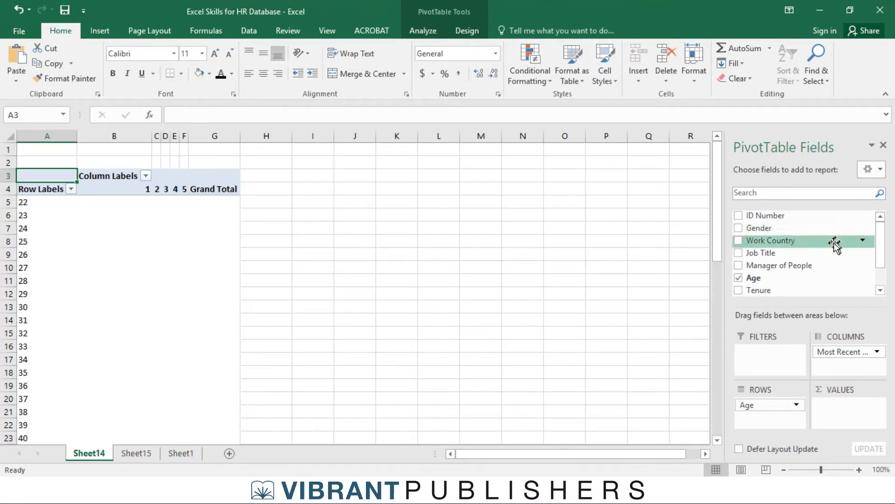
Step: Add ID Number to the PivotTable's values and summarize it by Count
left_click_drag(877, 215, 867, 406)
left_click(878, 405)
left_click(803, 388)
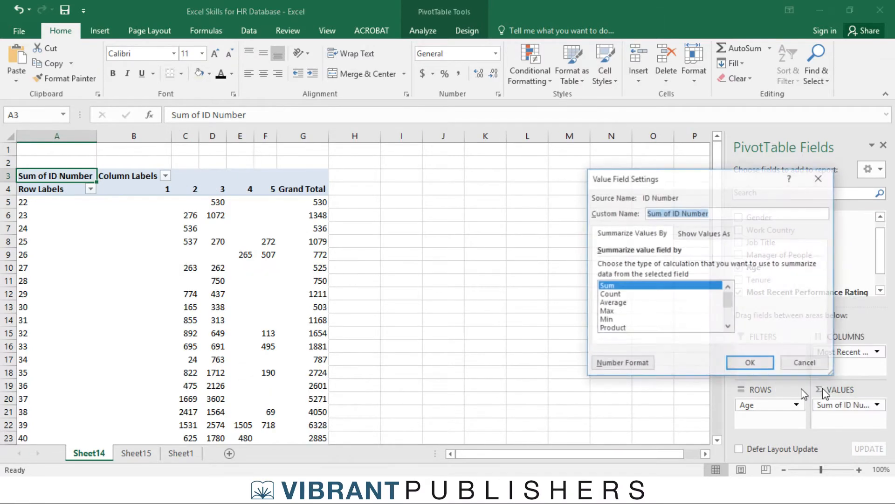
left_click(610, 294)
left_click(742, 365)
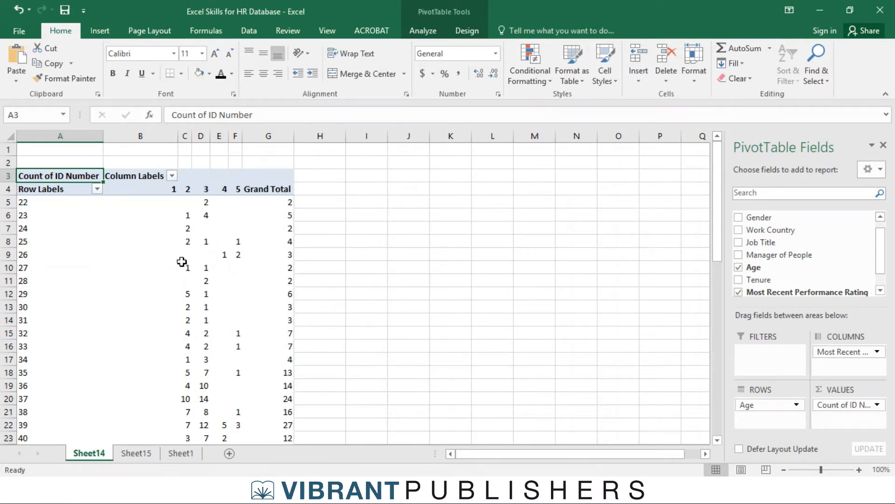
Step: Try a clustered column chart of the PivotTable's counts by age and performance rating, and delete it
left_click_drag(59, 192, 232, 410)
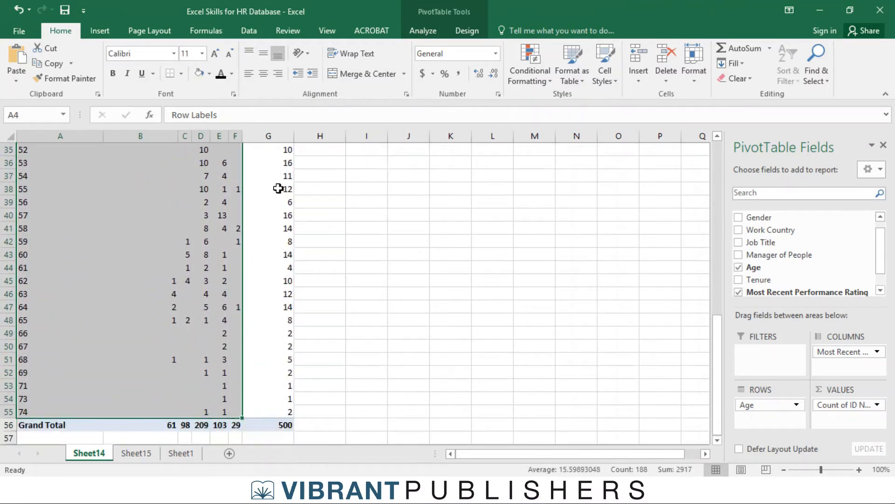
left_click(408, 31)
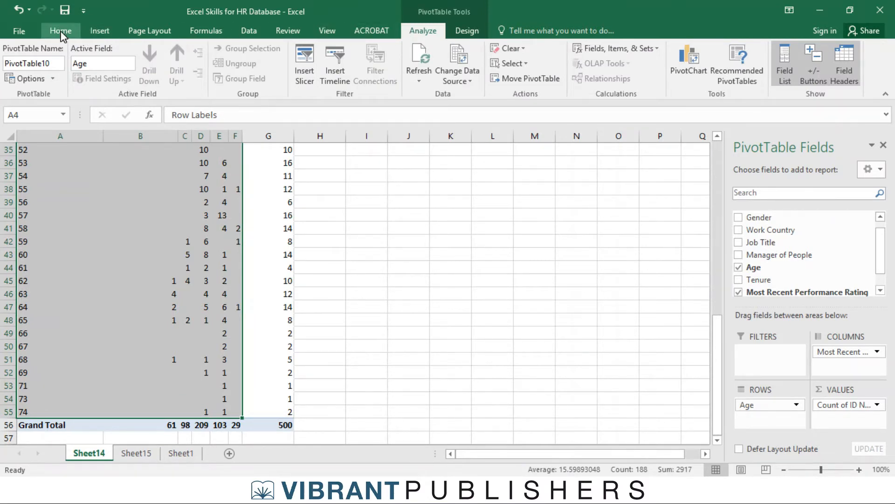
left_click(95, 31)
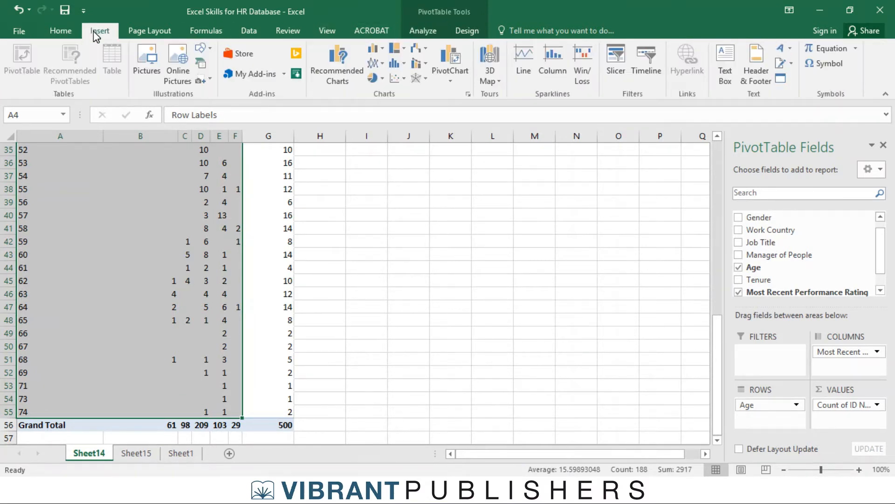
left_click(374, 48)
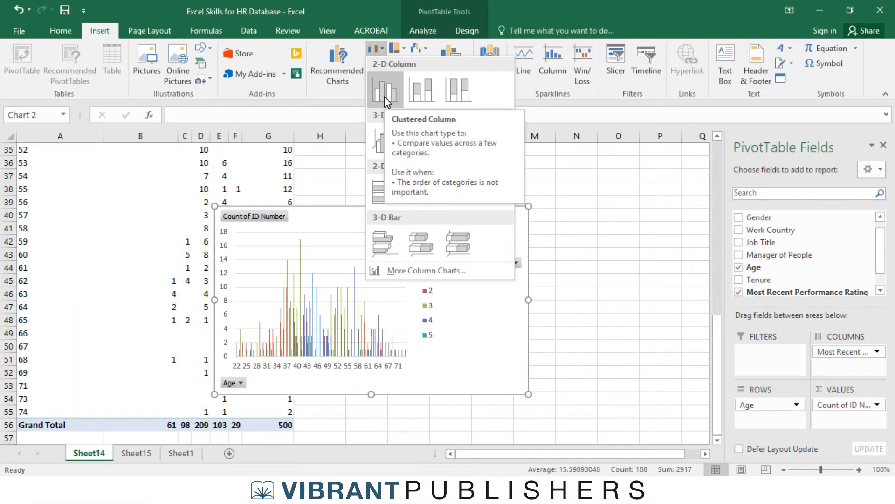
left_click(385, 97)
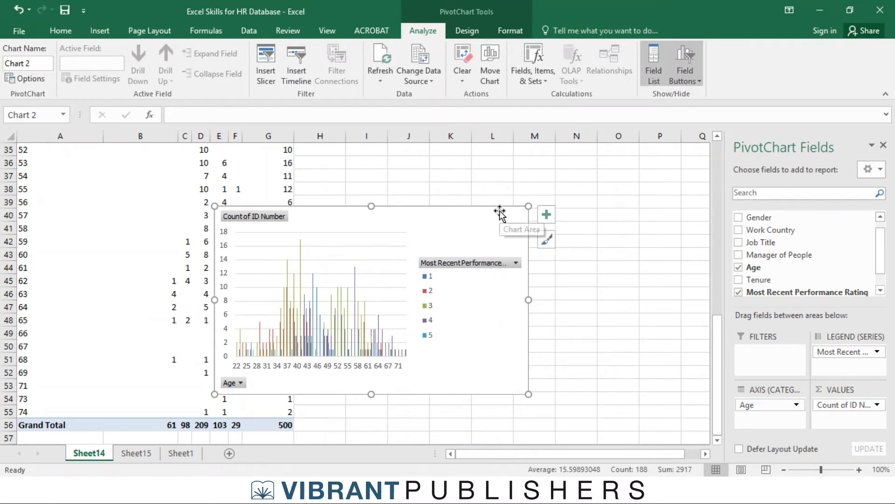
left_click(556, 155)
key("Delete")
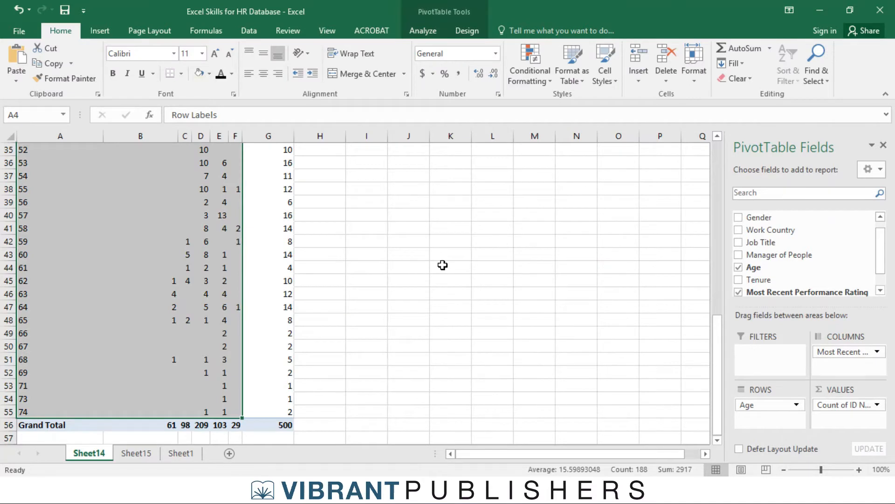
Step: Group the PivotTable's age rows from 22 to 30
scroll(442, 264, "up", 12)
left_click(383, 210)
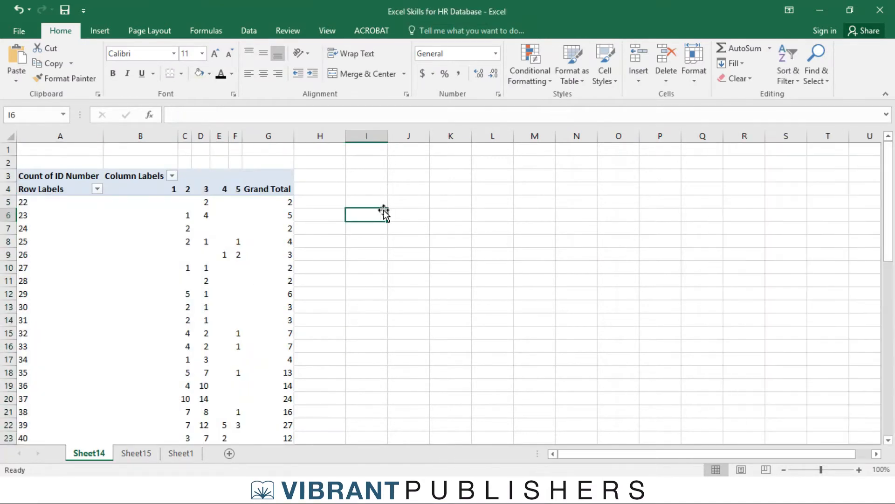
left_click(47, 202)
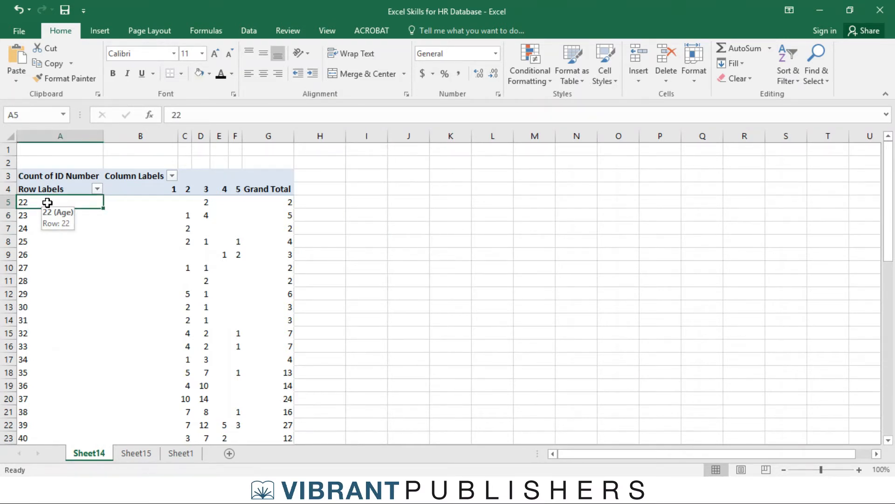
left_click_drag(47, 202, 61, 307)
right_click(65, 295)
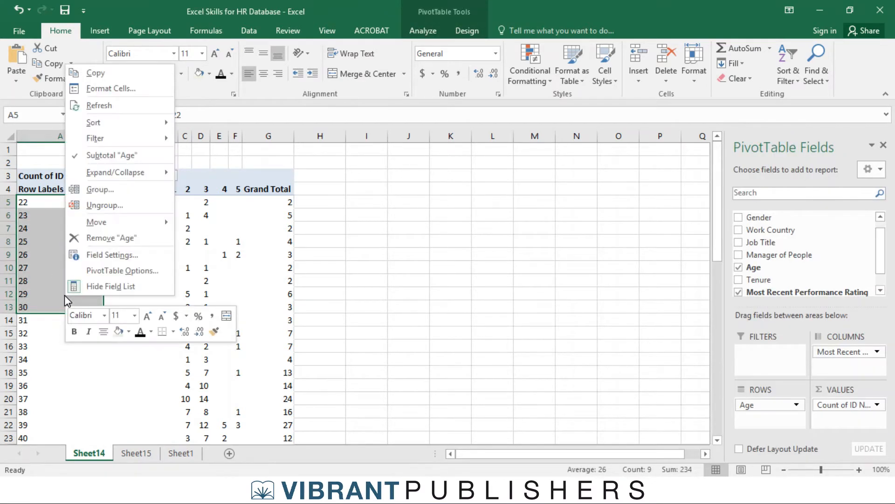
left_click(136, 189)
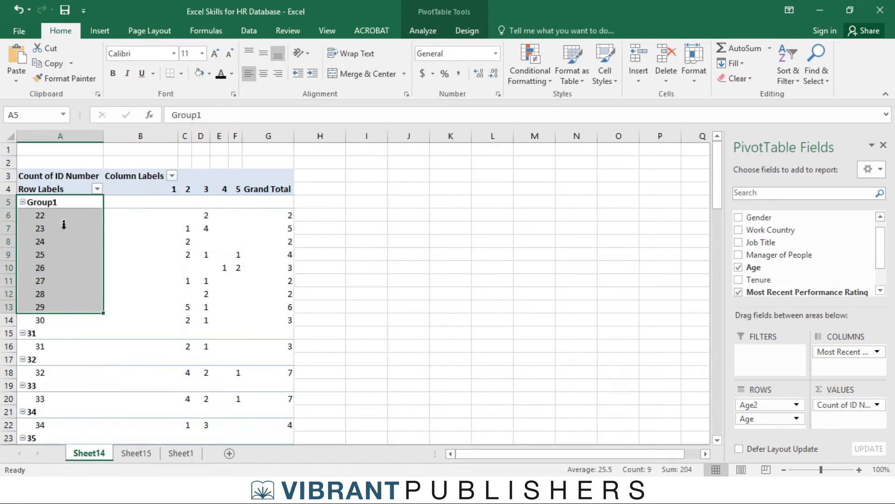
Step: Rename the new age group as 22-30 and remove the ungrouped Age field from the PivotTable's rows
left_click(67, 203)
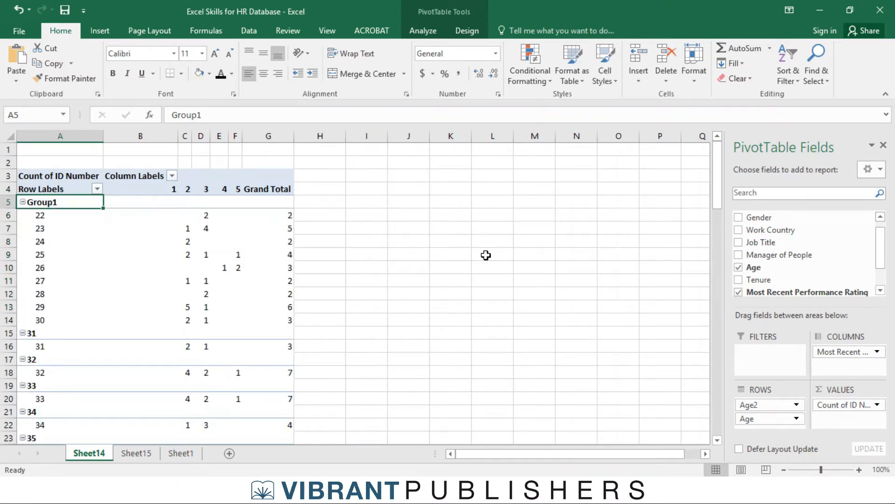
type("22-30")
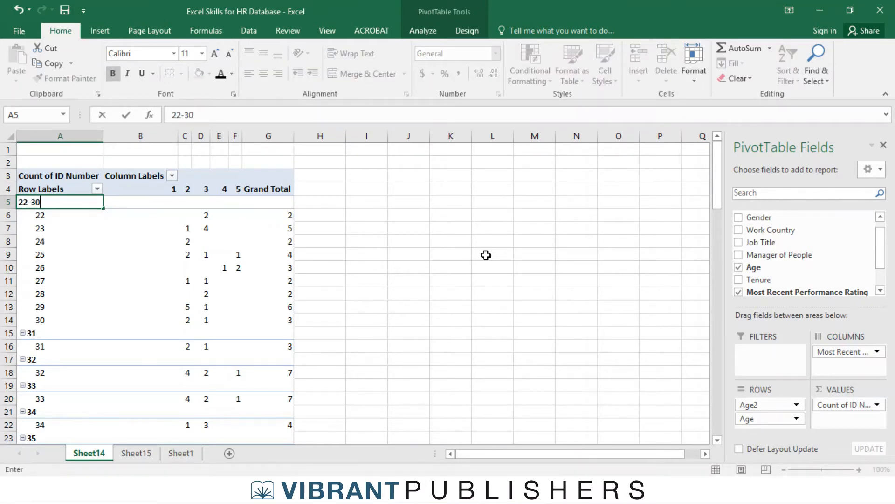
key("Return")
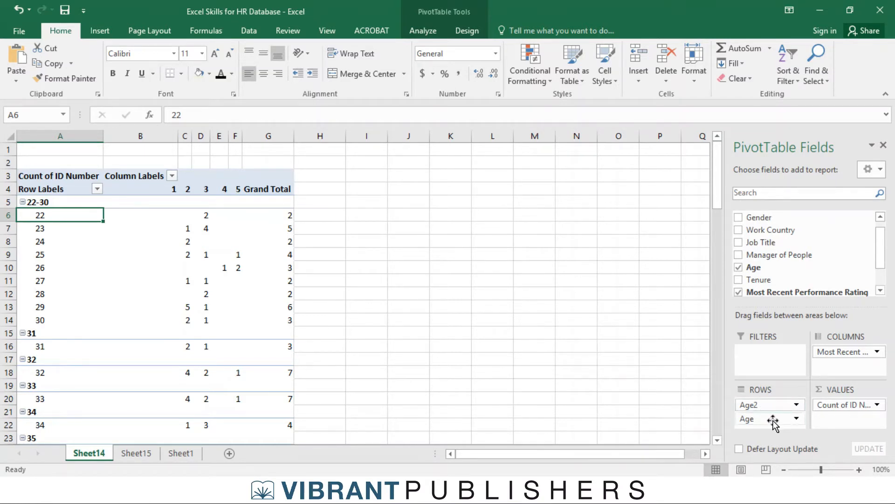
left_click_drag(773, 422, 634, 362)
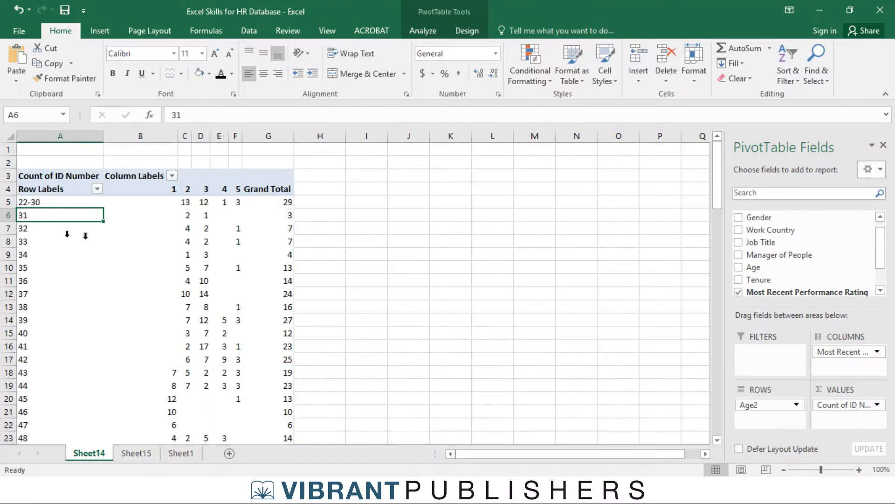
Step: Group the PivotTable's age rows from 31 to 40 and rename the group as 31-40
left_click(283, 202)
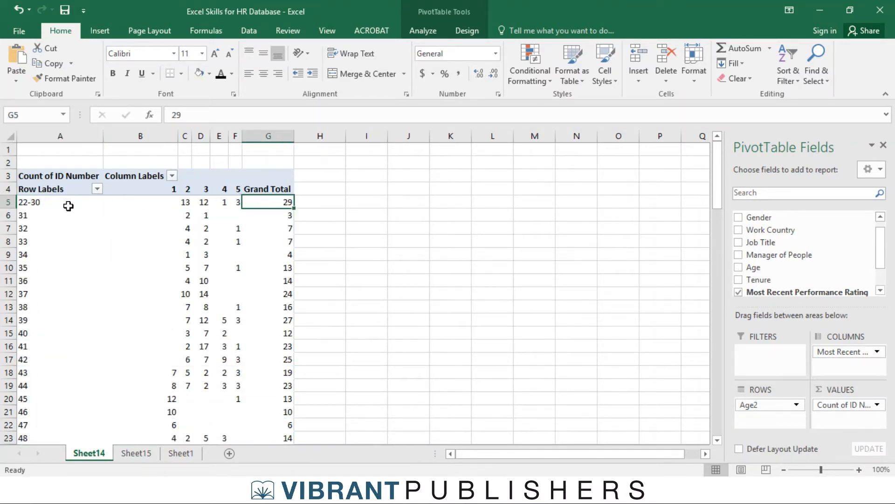
left_click(30, 206)
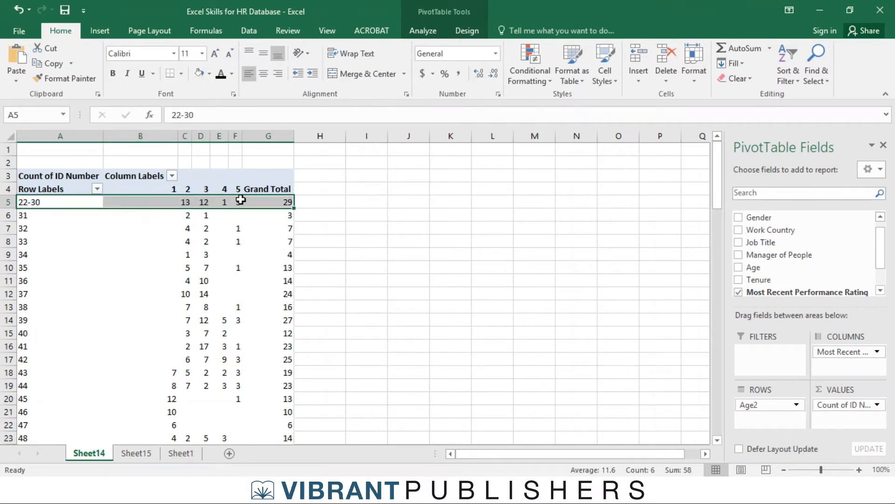
left_click_drag(60, 216, 70, 328)
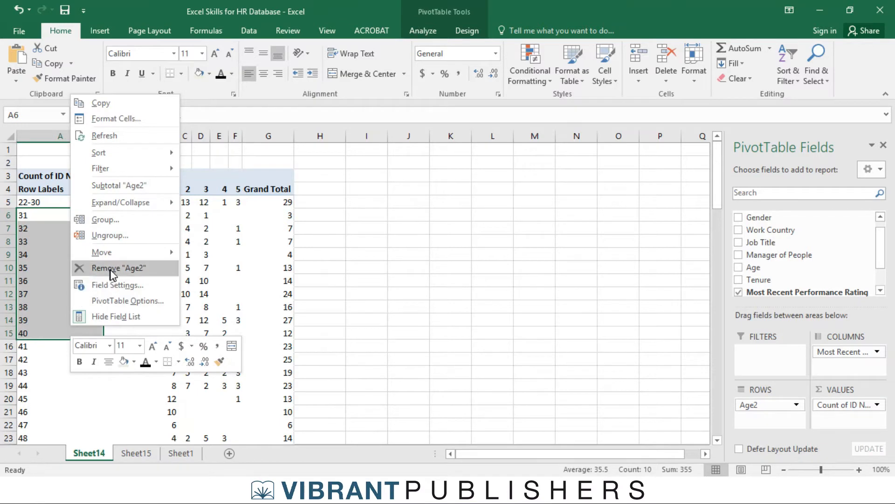
left_click(140, 219)
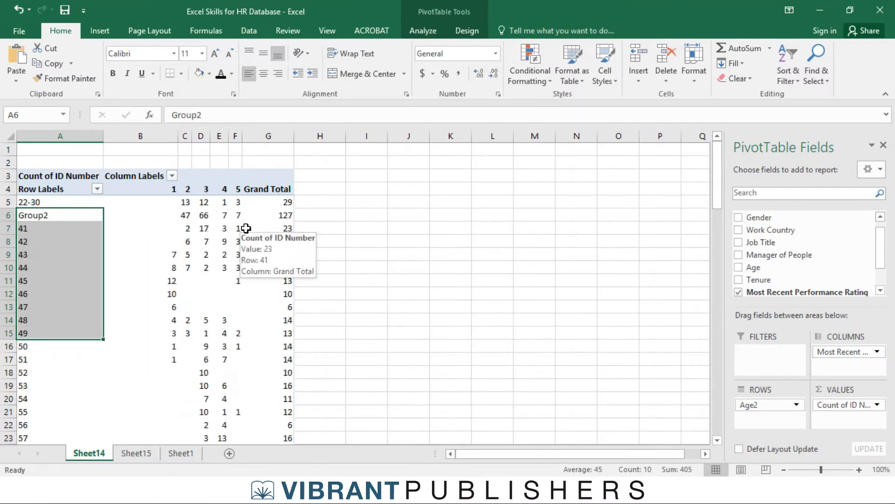
left_click(63, 220)
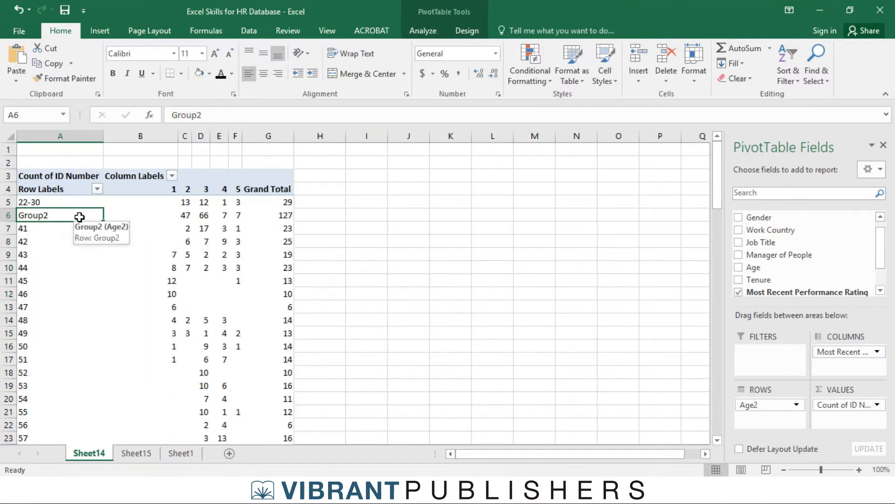
type("31-40")
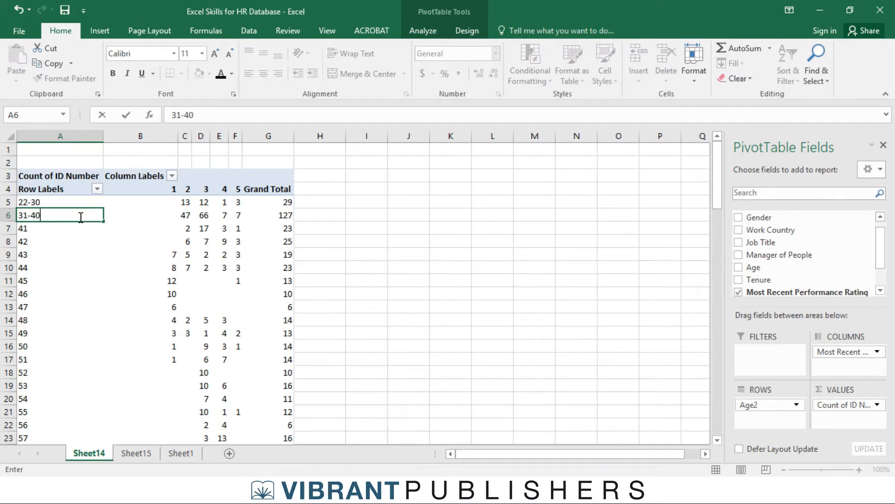
key("Return")
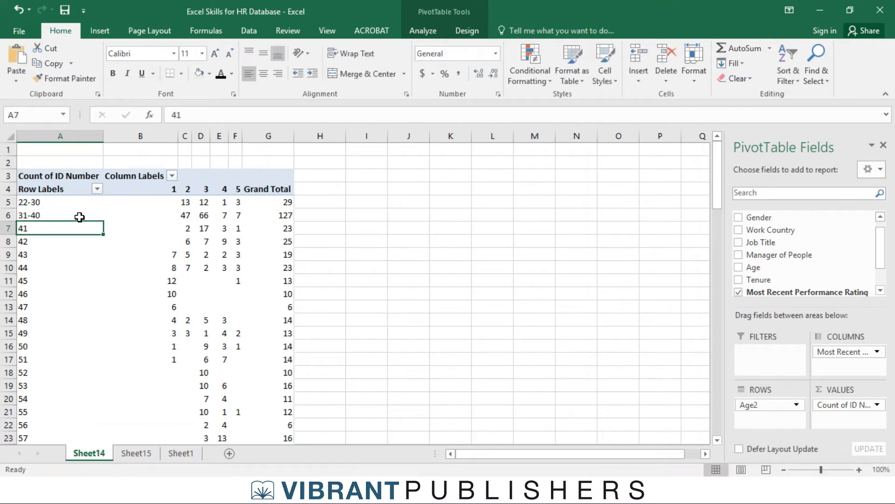
Step: Group the PivotTable's age rows from 41 to 50 and rename the group as 41-50
left_click_drag(57, 227, 65, 336)
right_click(51, 249)
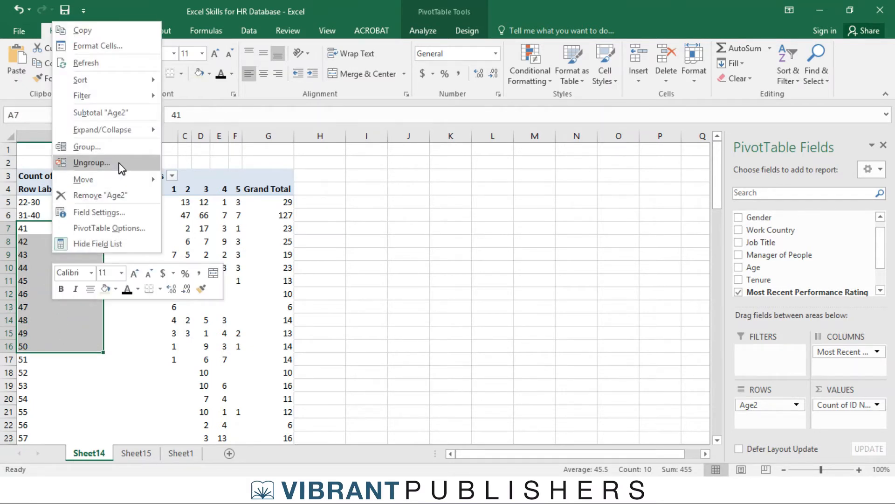
left_click(120, 146)
left_click(50, 231)
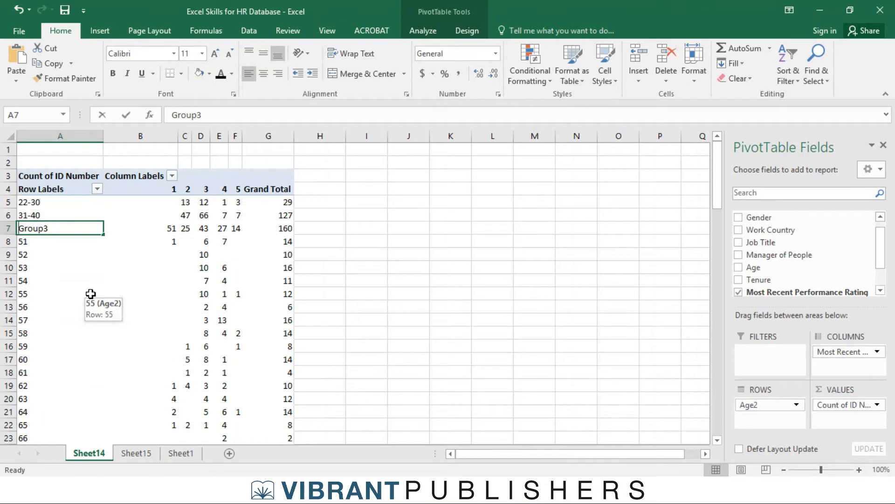
type("41-50")
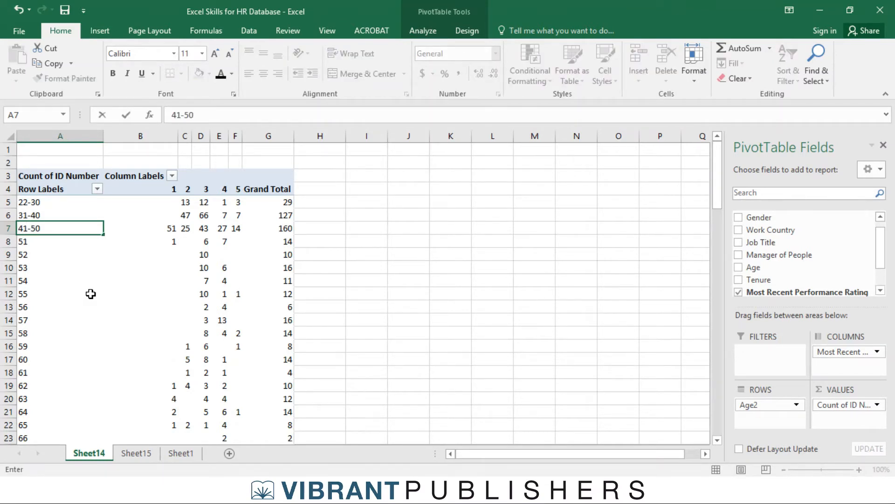
key("Return")
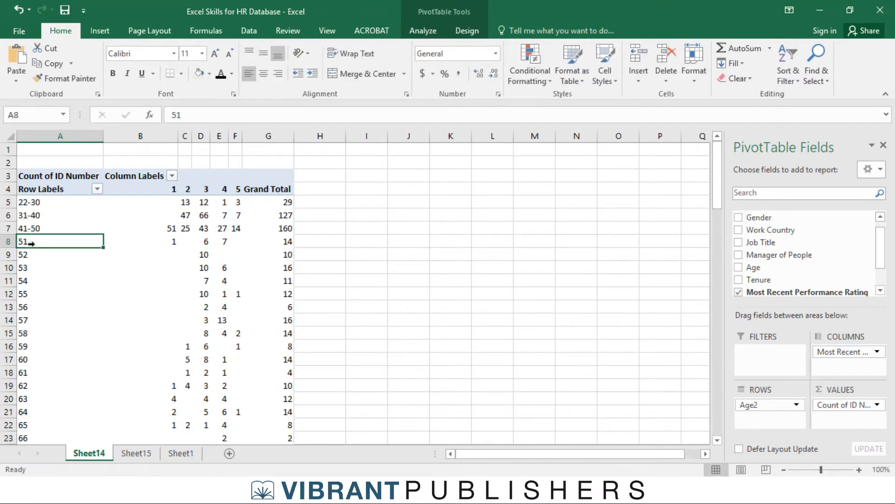
Step: Group the PivotTable's age rows from 51 to 60 and rename the group as 51-60
left_click_drag(52, 241, 54, 358)
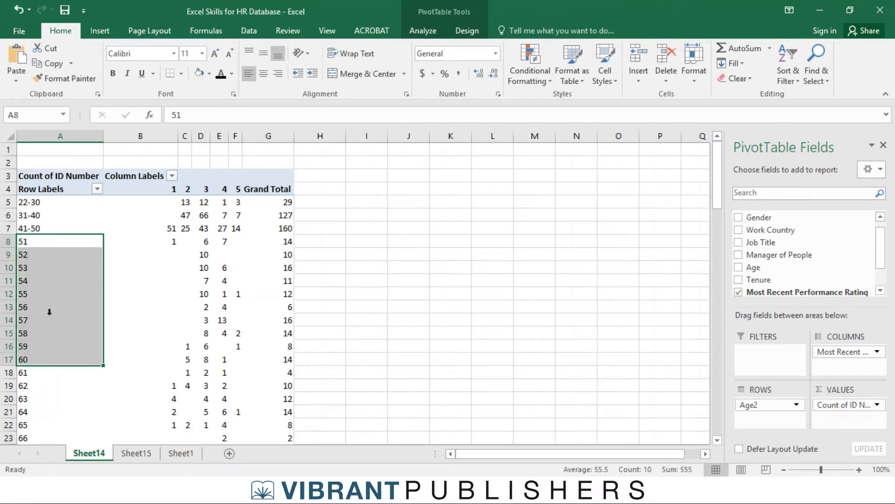
right_click(50, 314)
left_click(94, 209)
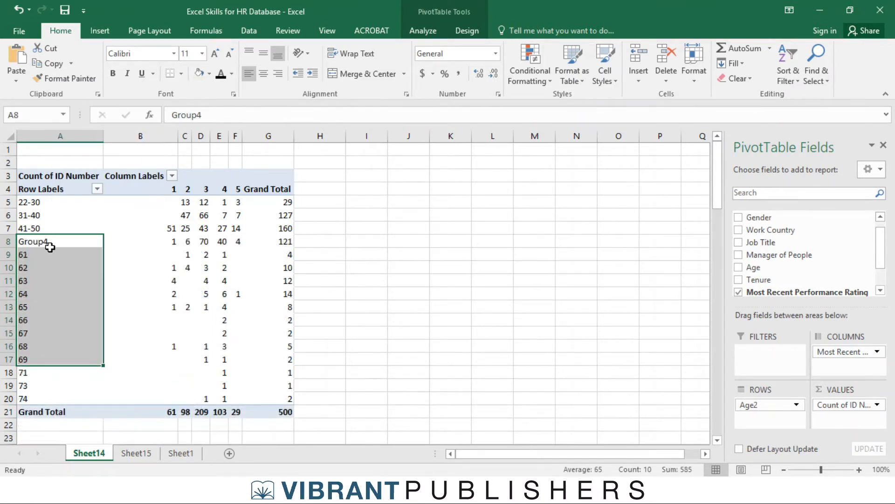
type("51-60")
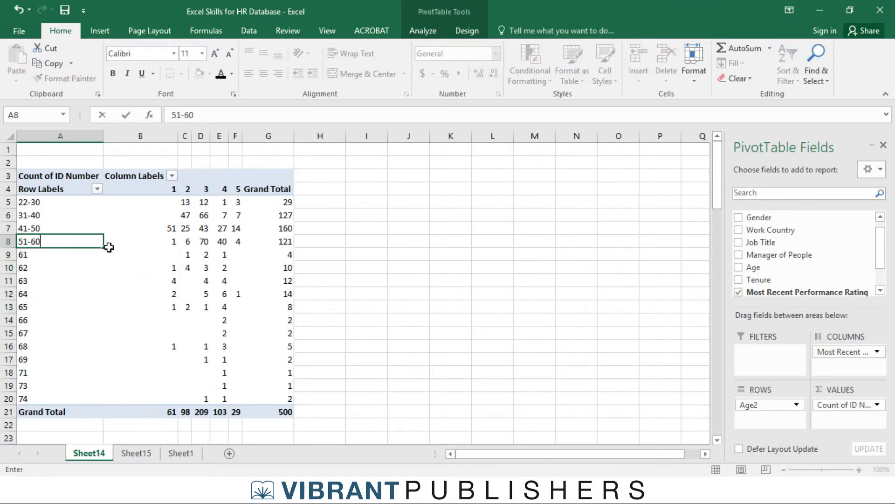
key("Return")
Step: Group the PivotTable's remaining age rows from 61 to 74 and rename the group as 61+
left_click_drag(71, 257, 75, 397)
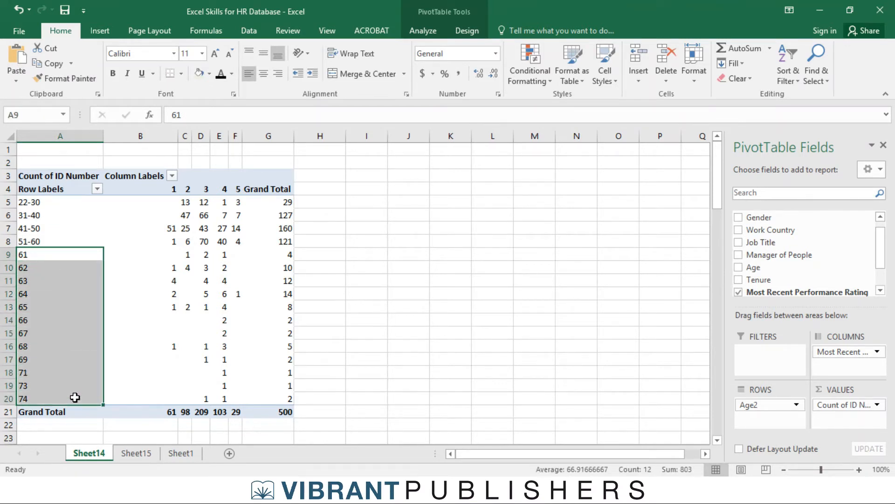
right_click(69, 334)
left_click(121, 235)
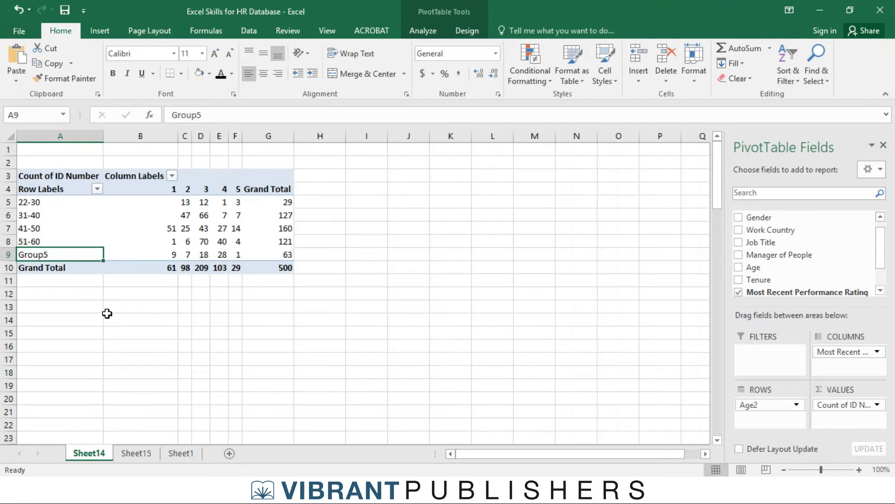
type("61+")
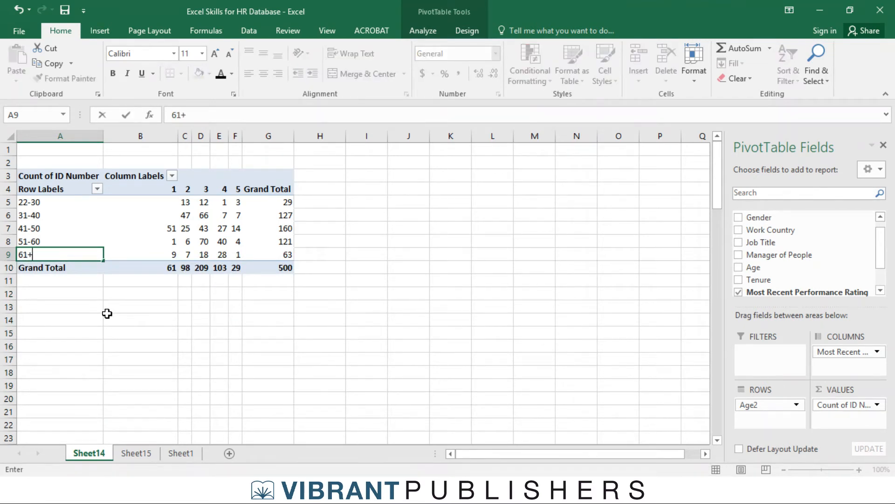
key("Return")
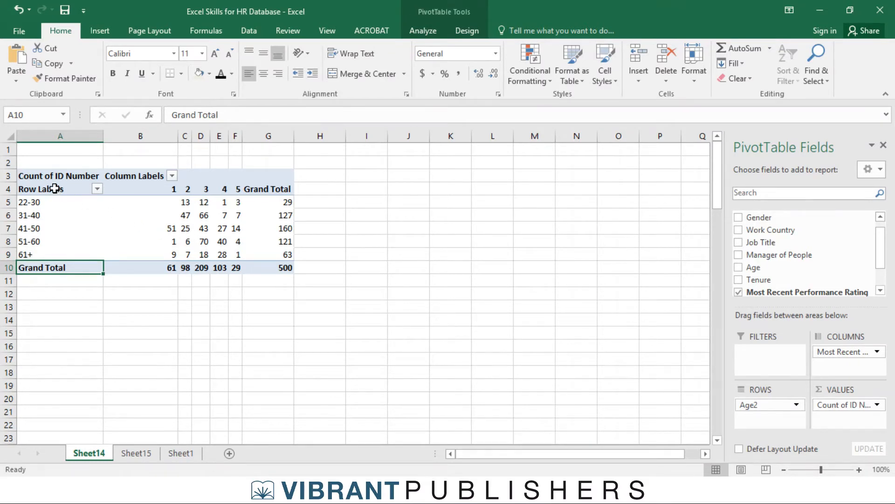
Step: Copy the PivotTable's age groups and ratings without grand totals (A4:F9) to cell A18 of Sheet15
left_click_drag(55, 188, 236, 255)
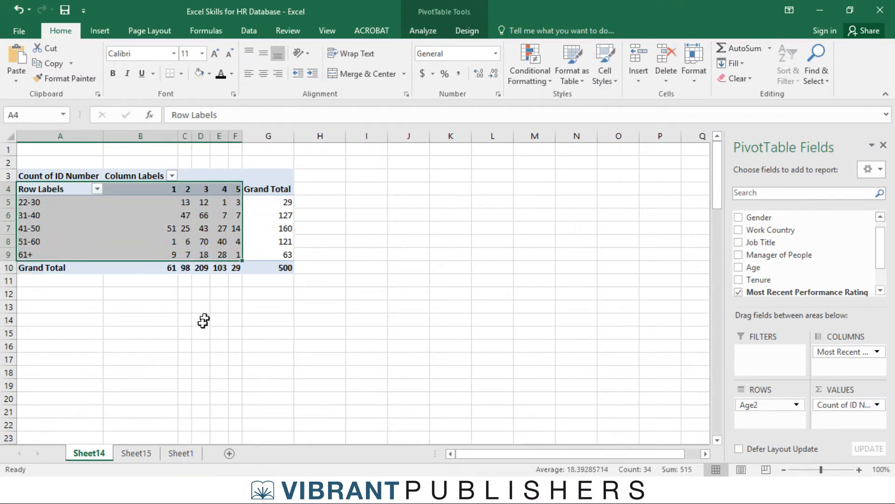
key("ctrl+c")
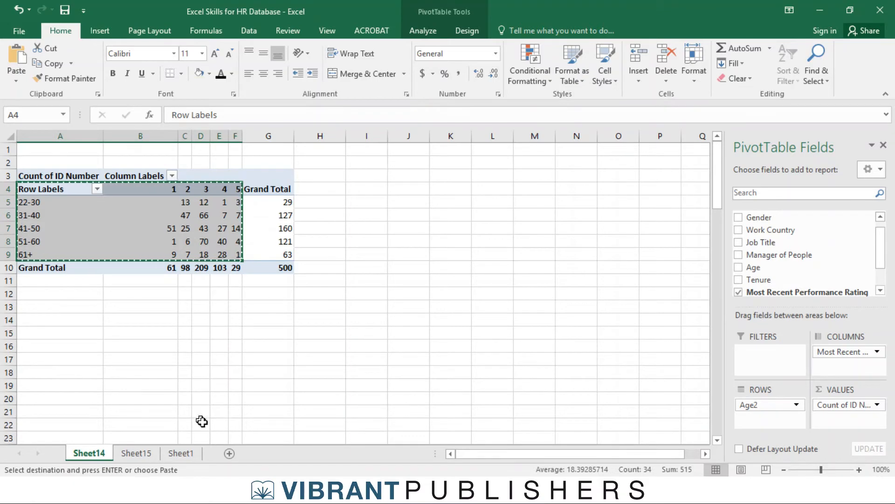
left_click(140, 453)
scroll(154, 306, "down", 3)
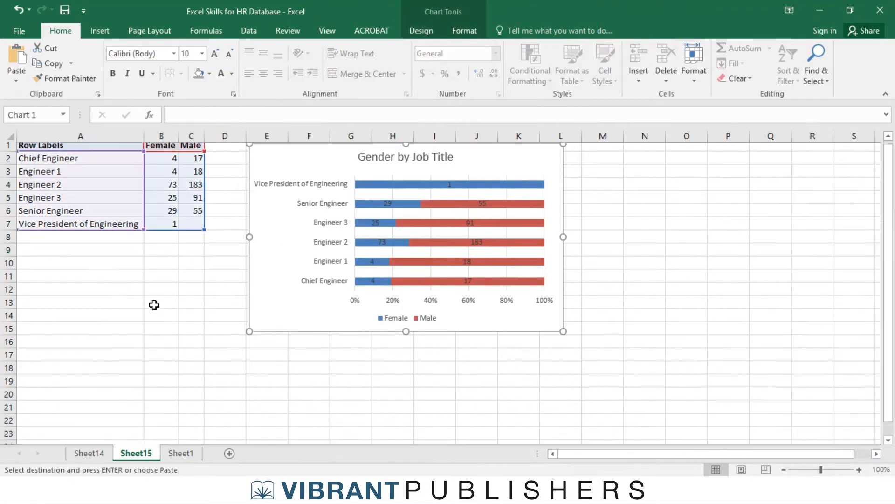
left_click(58, 257)
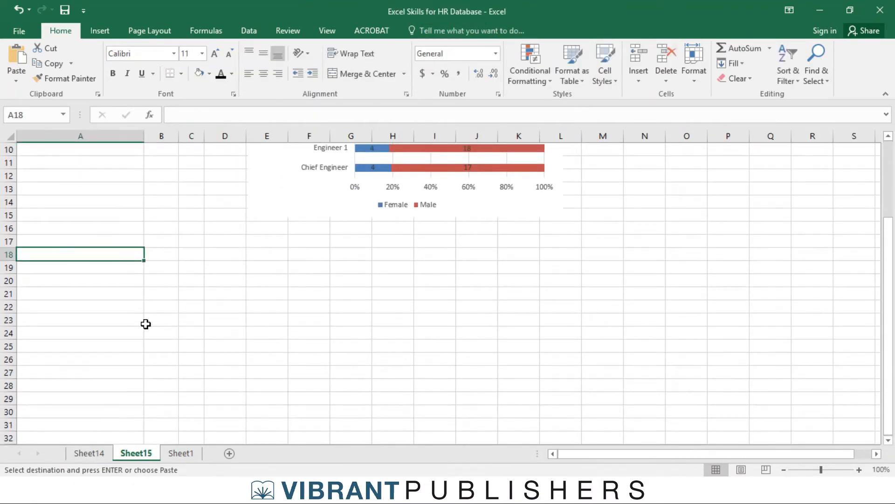
key("ctrl+v")
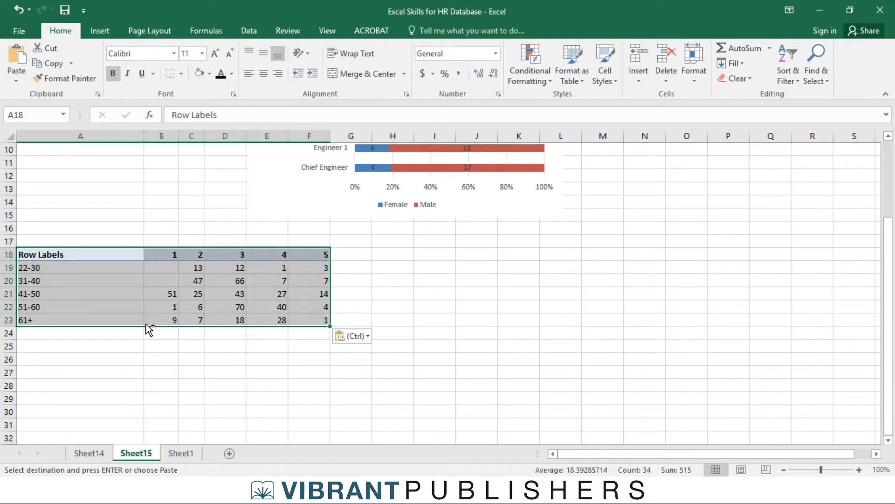
left_click(407, 273)
Step: Insert a 2-D 100% stacked column chart of the copied table (A18:F23) and place it beside the table
left_click_drag(71, 253, 308, 320)
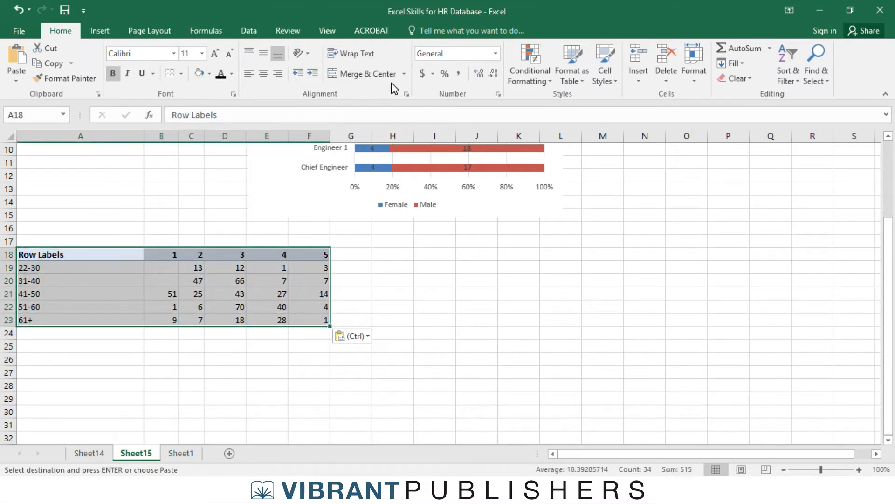
left_click(100, 32)
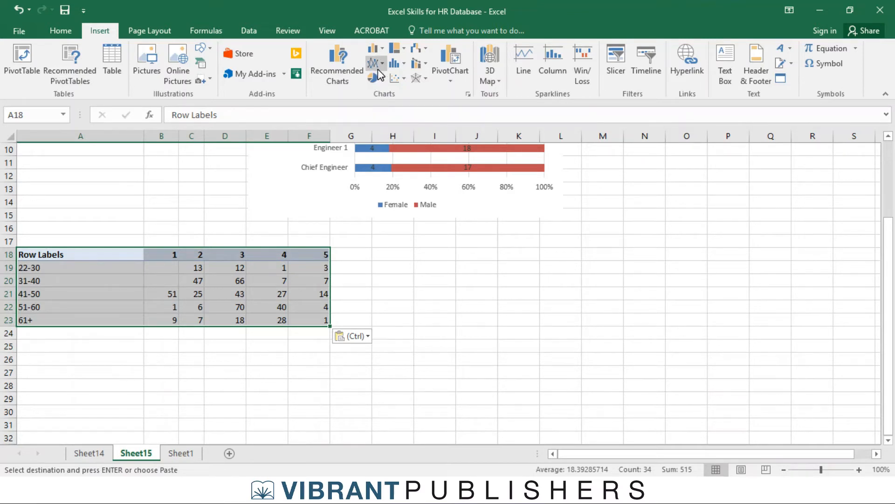
left_click(377, 47)
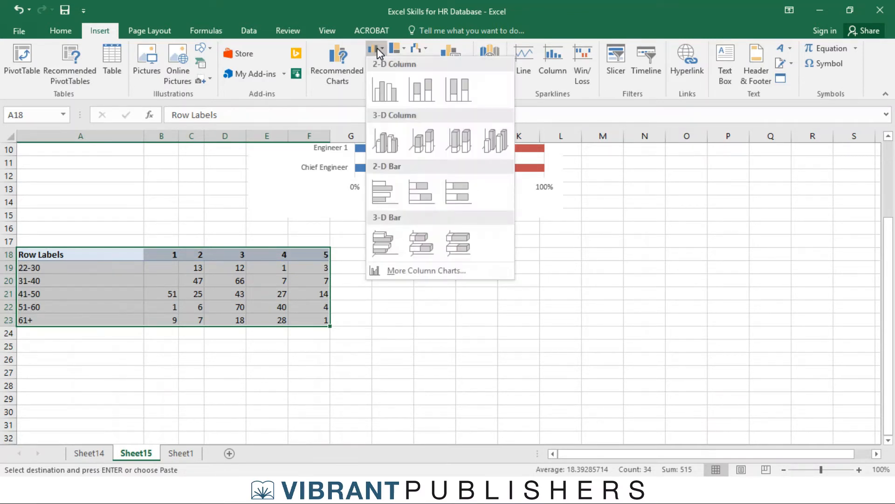
left_click(467, 91)
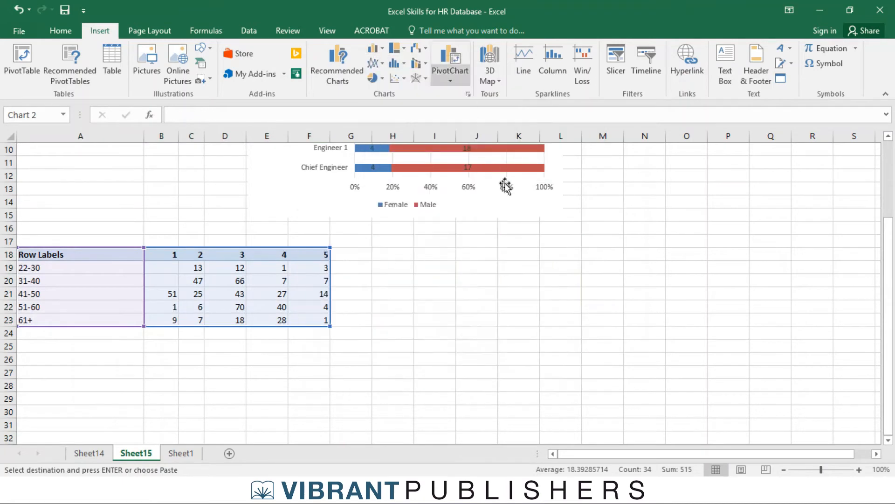
left_click_drag(541, 216, 604, 243)
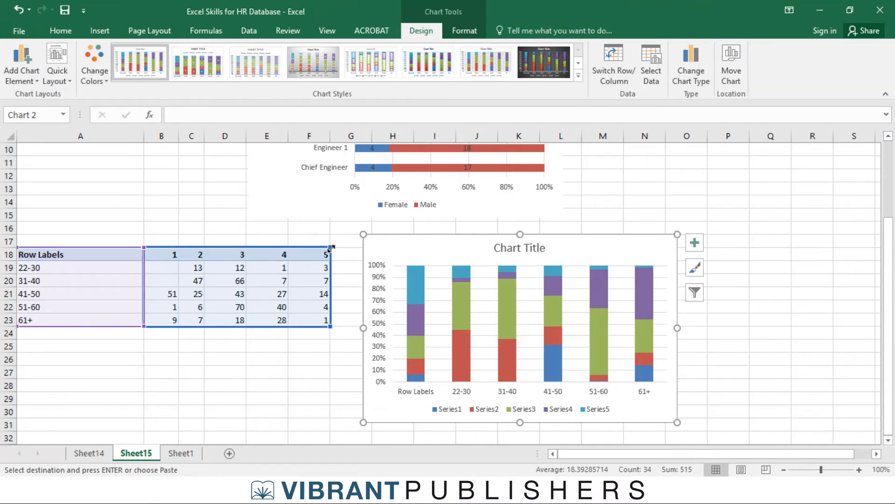
Step: Shrink the chart's data range to exclude header row 18 and title the chart "Age by Performance"
left_click_drag(330, 247, 327, 268)
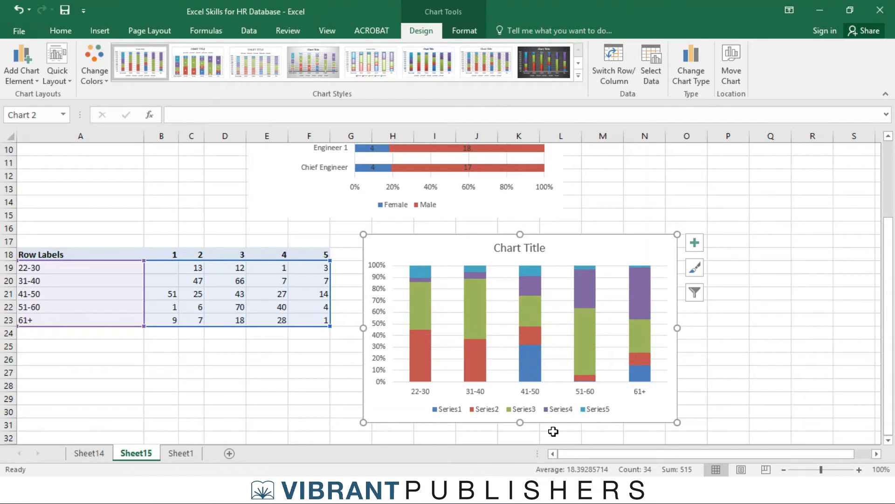
left_click(521, 248)
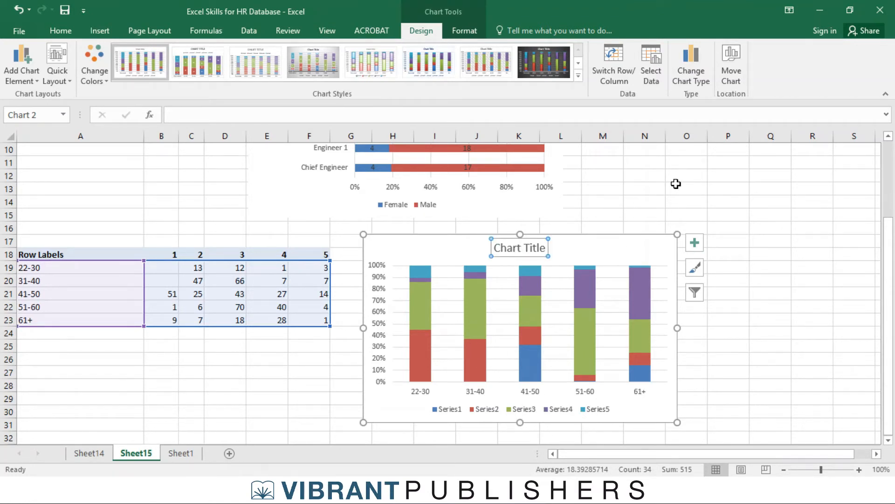
type("Age by Perfor")
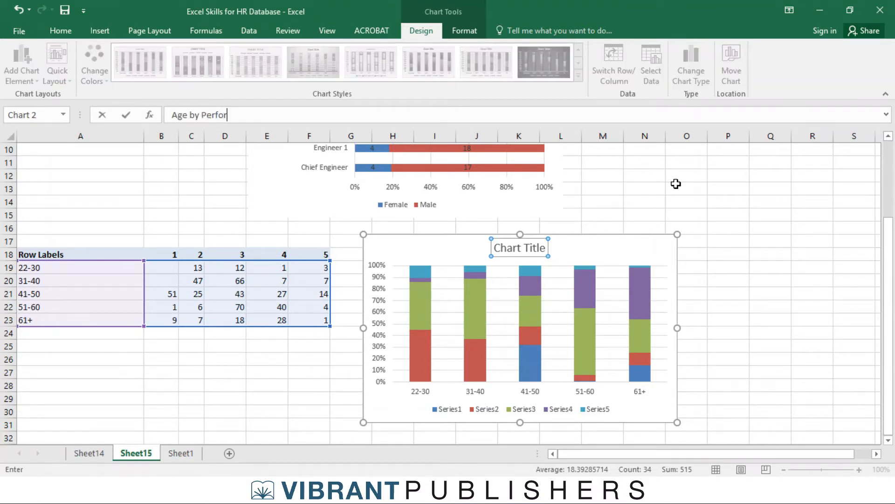
type("mance")
key("Return")
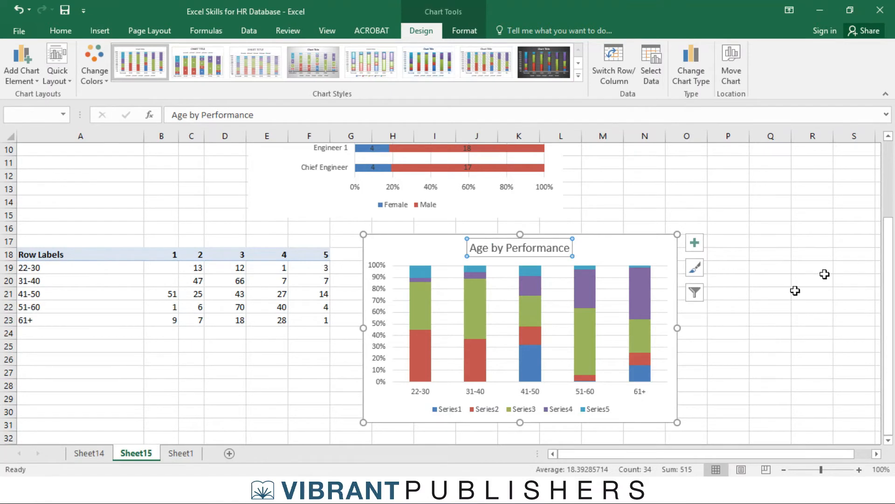
left_click(759, 294)
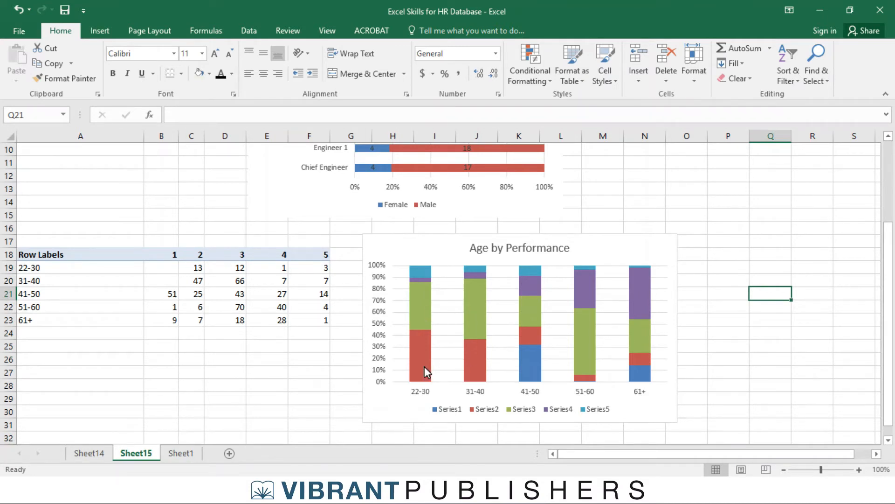
Step: Copy the Age by Performance chart and paste it onto the Data Analysis slide in PowerPoint
mouse_move(425, 367)
mouse_move(425, 293)
left_click(629, 236)
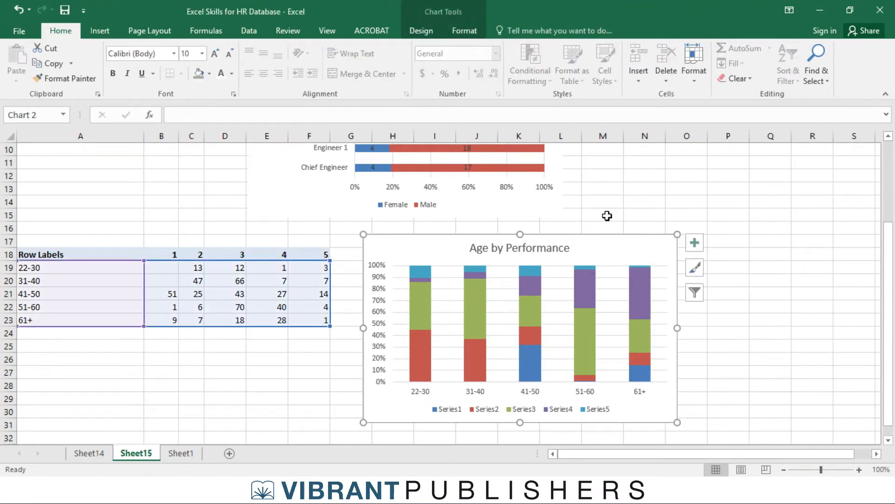
left_click(467, 32)
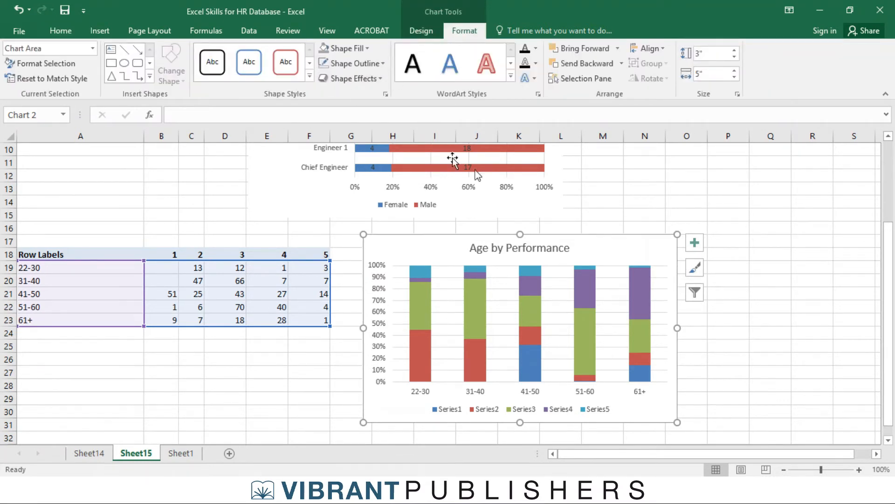
left_click(770, 238)
left_click(640, 242)
mouse_move(566, 431)
left_click(447, 438)
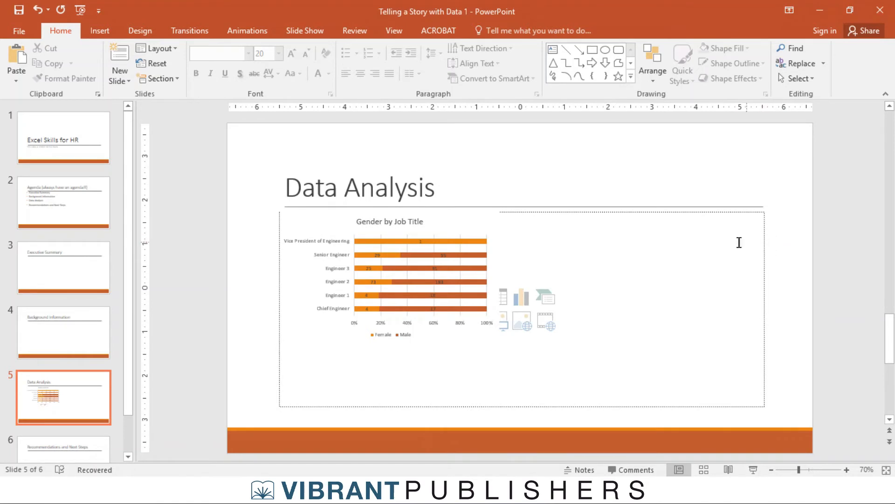
key("ctrl+v")
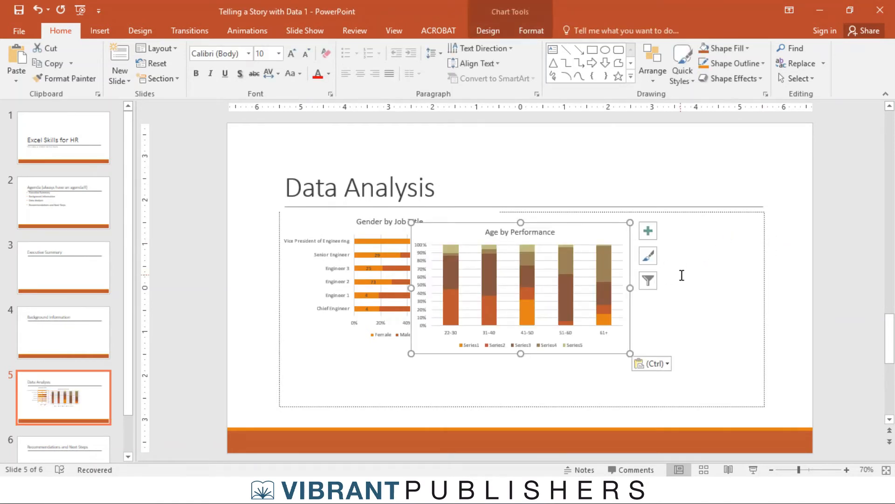
Step: Move the Age by Performance chart clear of the Gender by Job Title chart, into the slide's lower-right area
left_click_drag(604, 228, 714, 219)
left_click(812, 238)
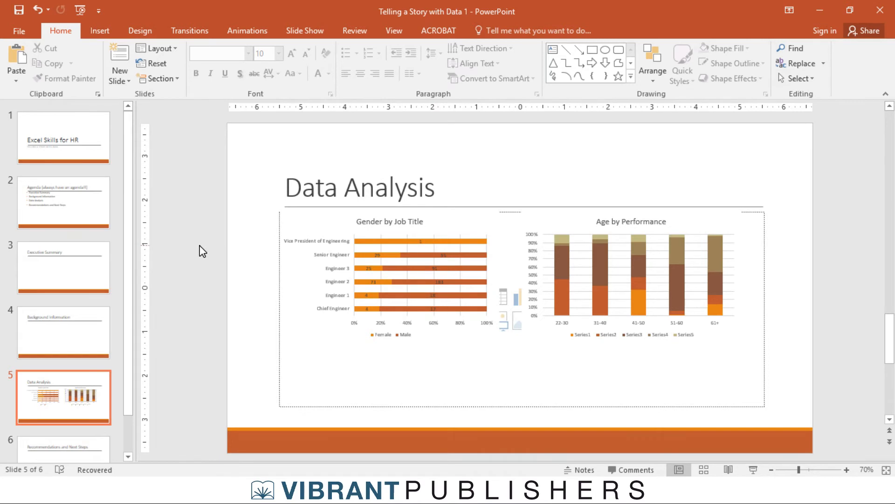
left_click(670, 239)
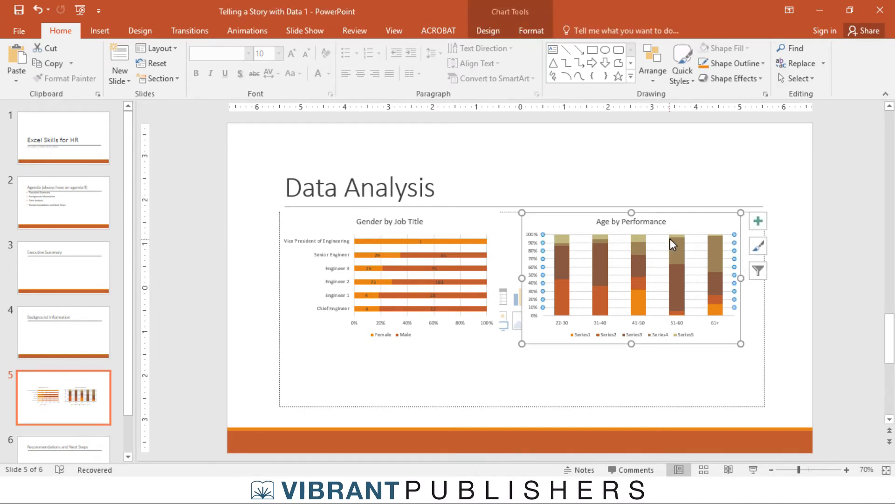
left_click_drag(677, 223, 700, 280)
left_click(833, 243)
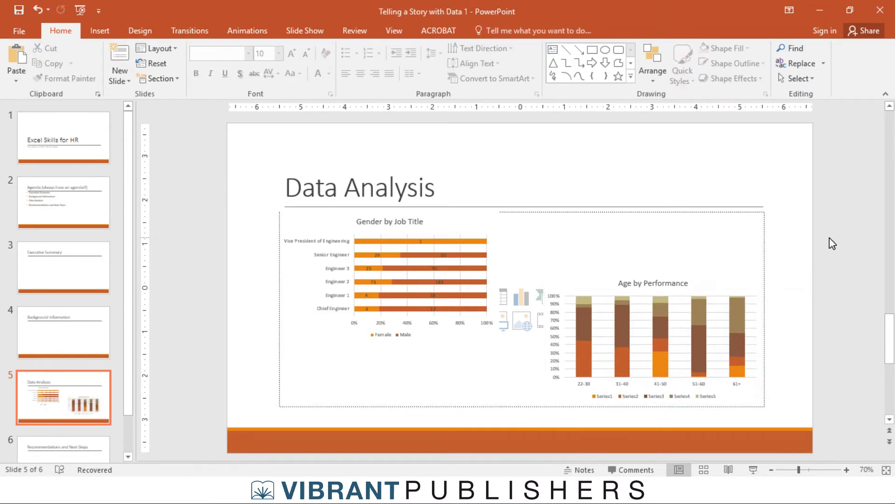